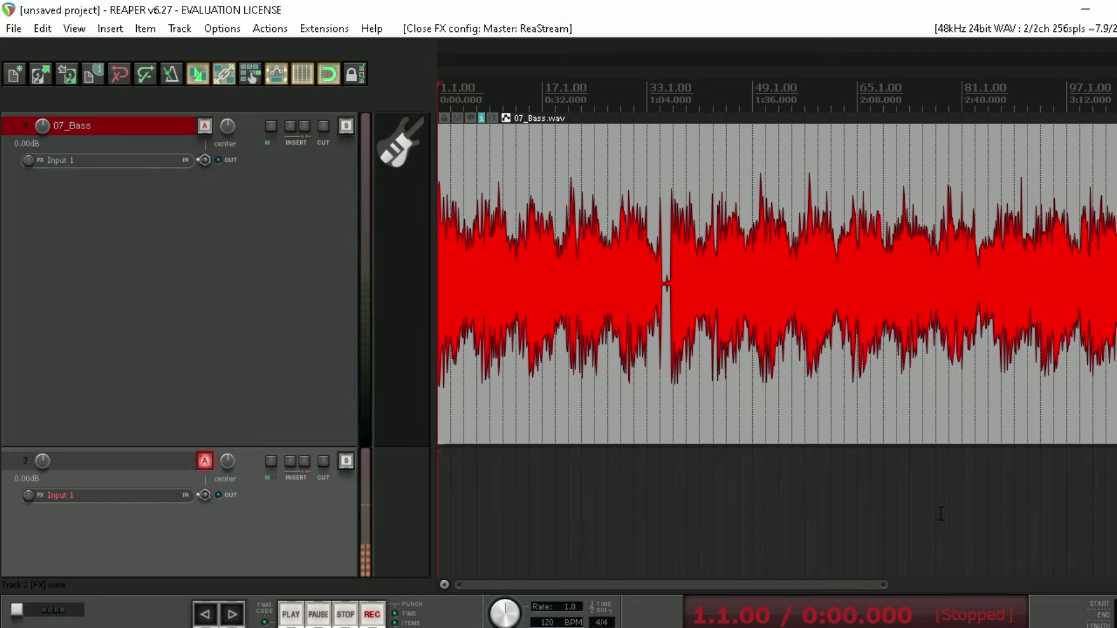
Play the beginning of the 07_Bass track to hear it without any effects, and stop playback.
key(space)
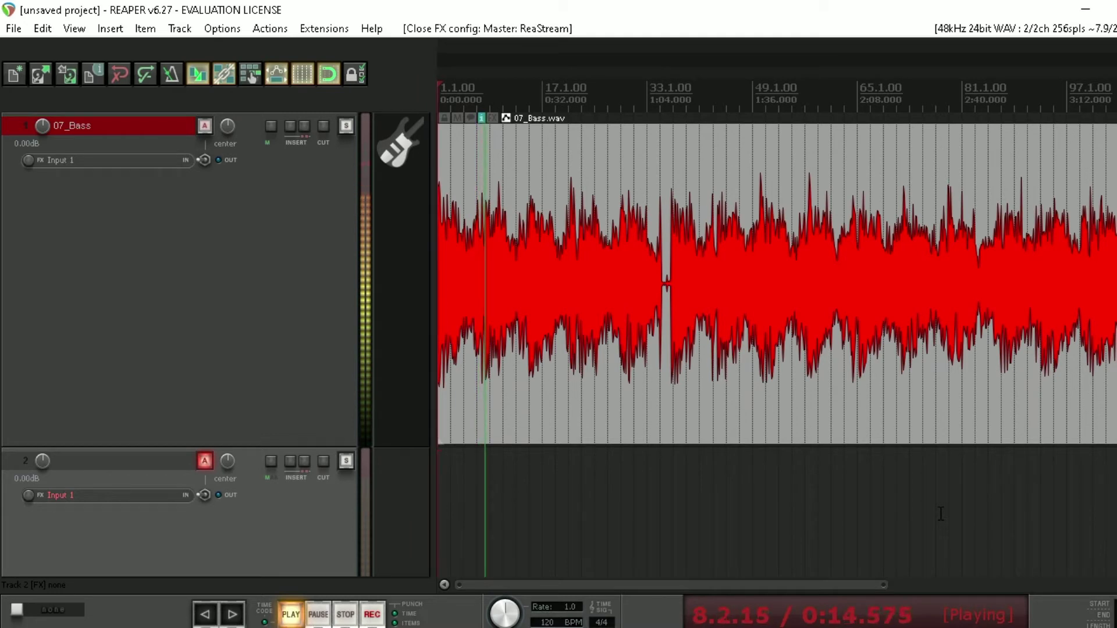
key(space)
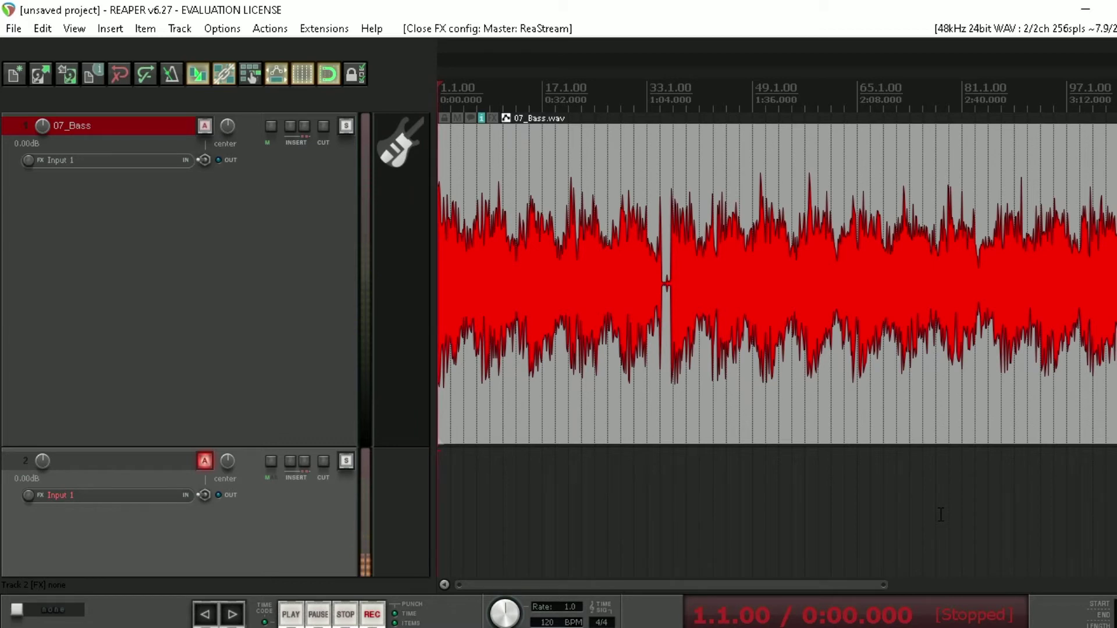
Add the ReaEQ plugin to the 07_Bass track and move its window clear of the track controls.
click(293, 129)
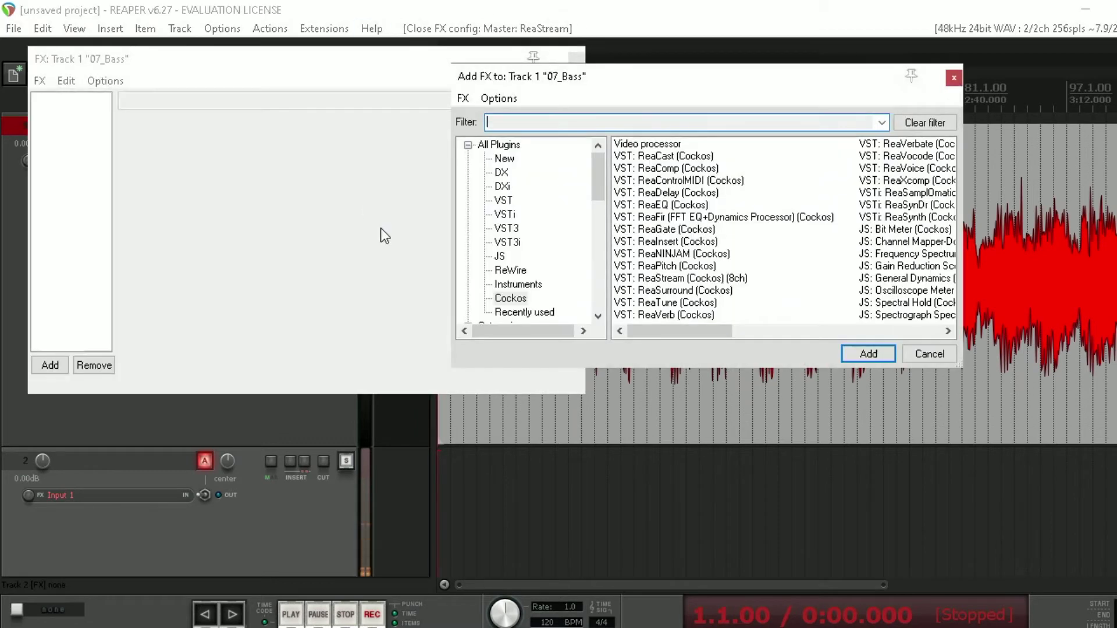
double_click(690, 208)
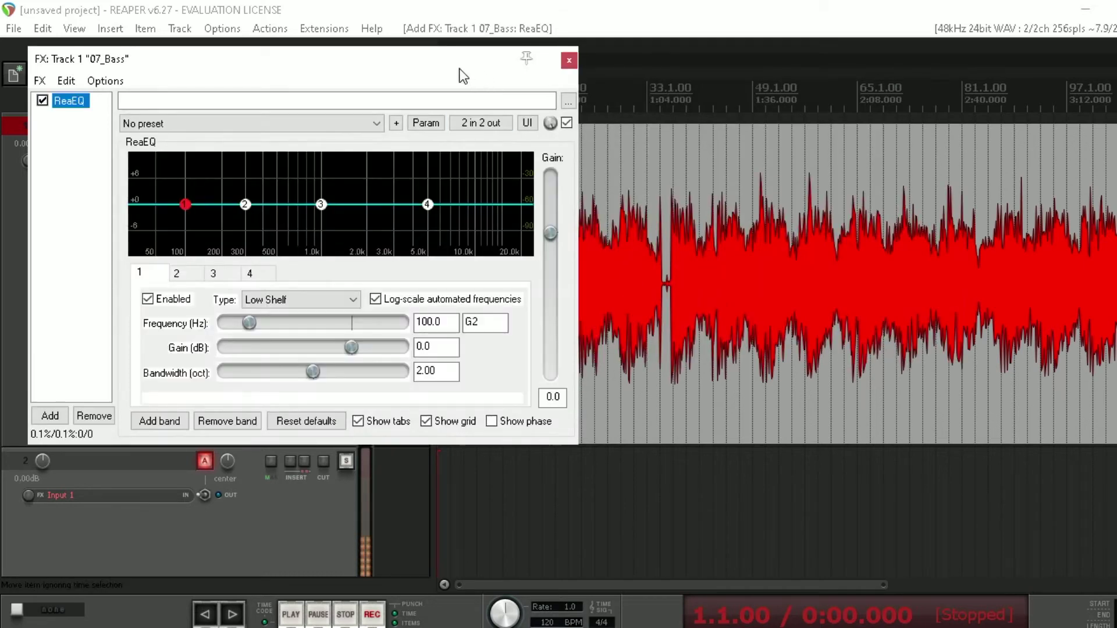
drag(459, 68, 806, 95)
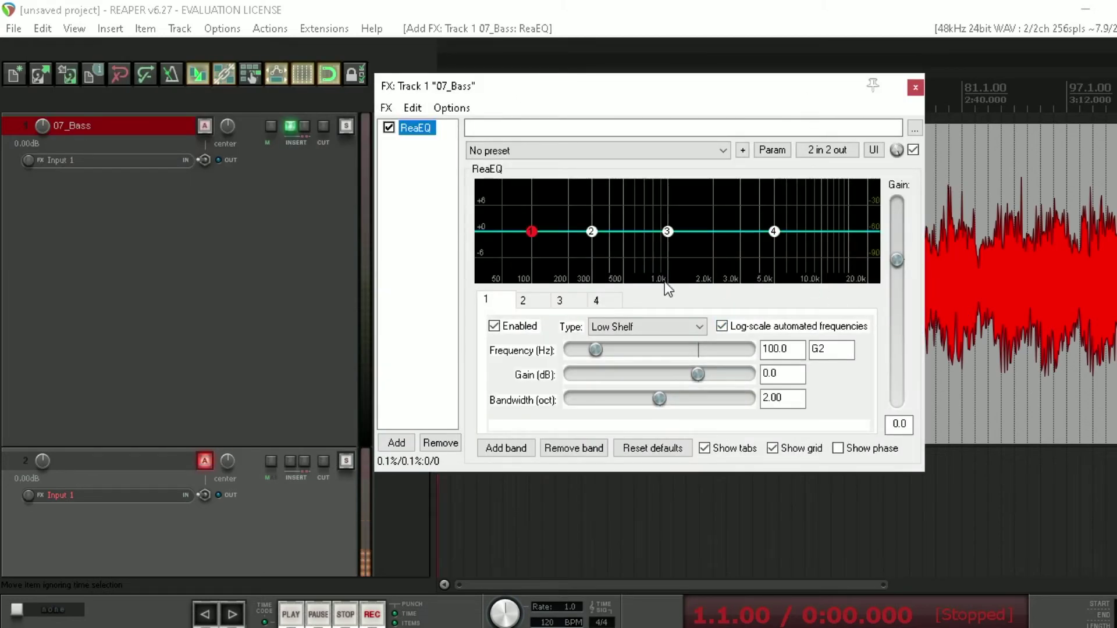
Remove the two middle bands from ReaEQ, keeping only the low shelf and high shelf bands.
click(592, 232)
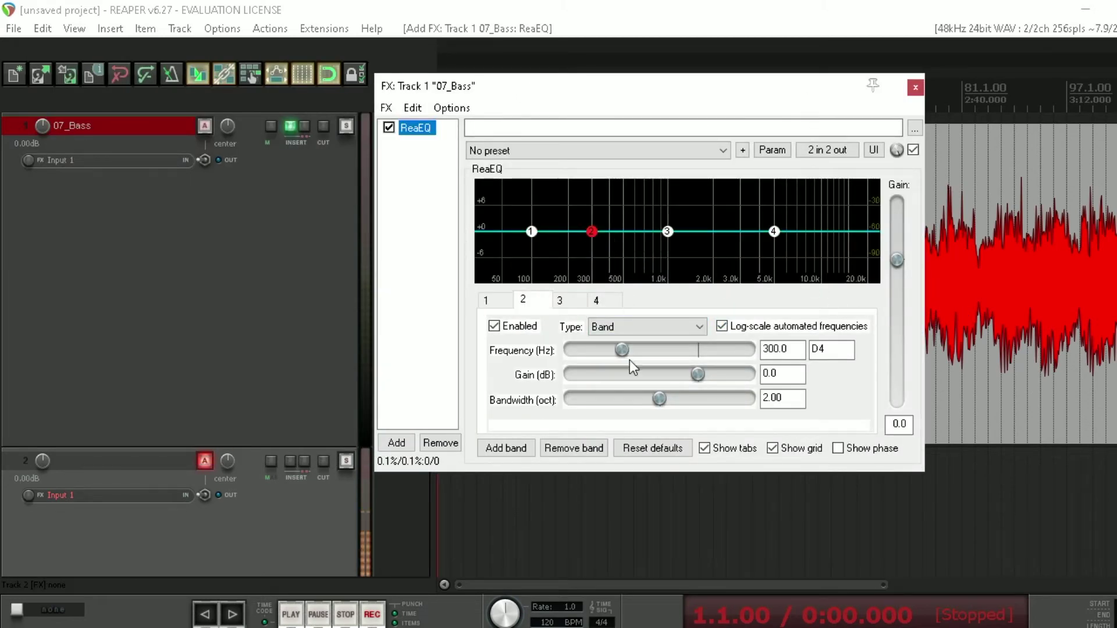
click(576, 450)
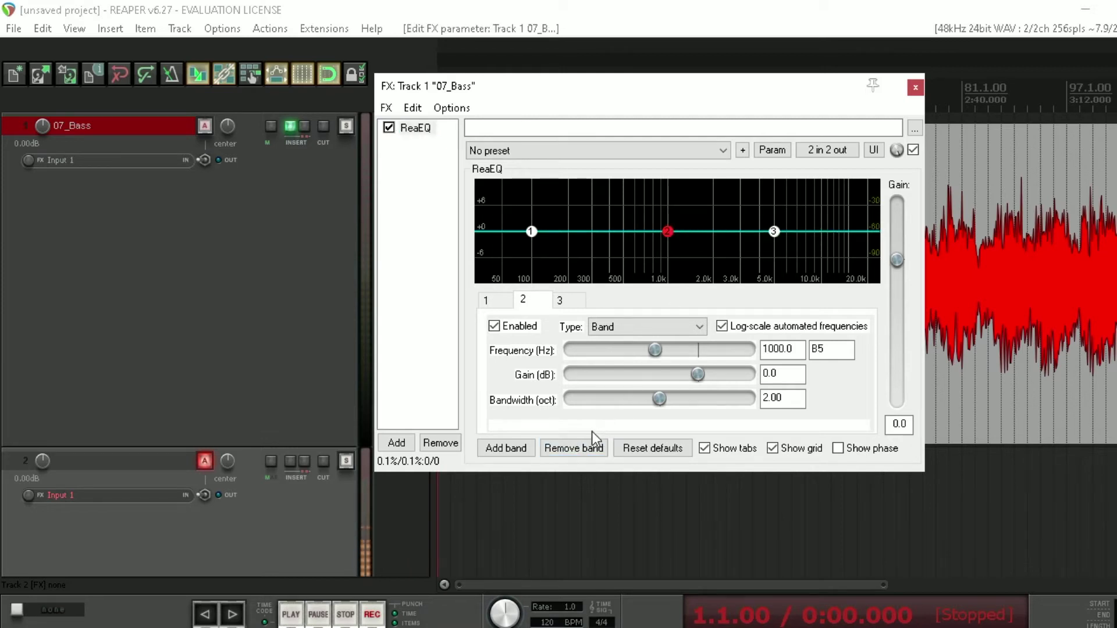
click(585, 449)
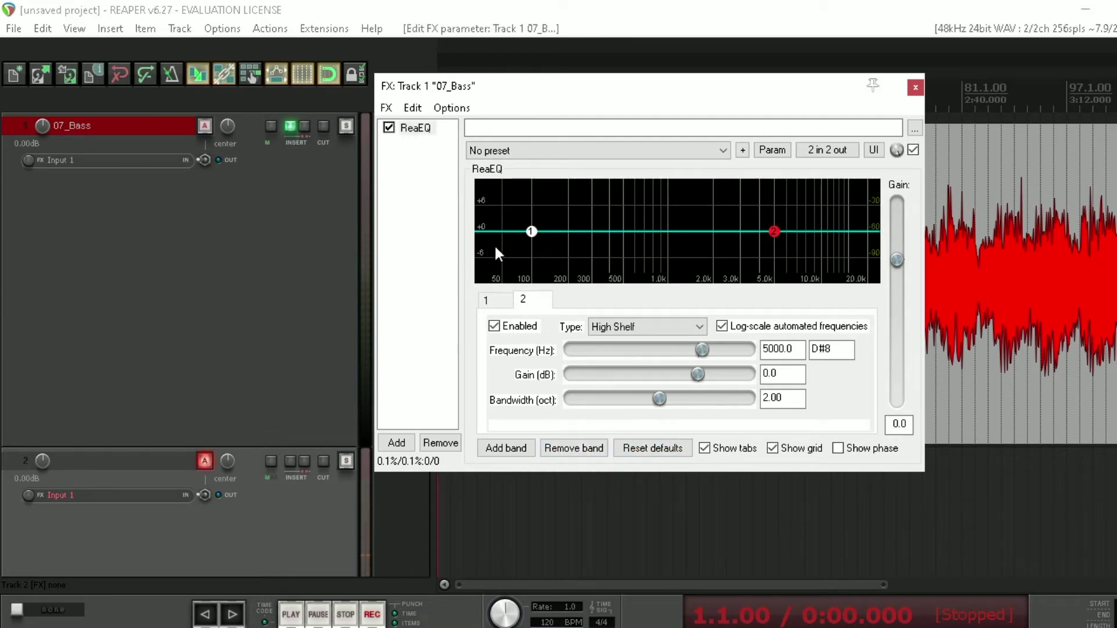
click(531, 232)
click(774, 233)
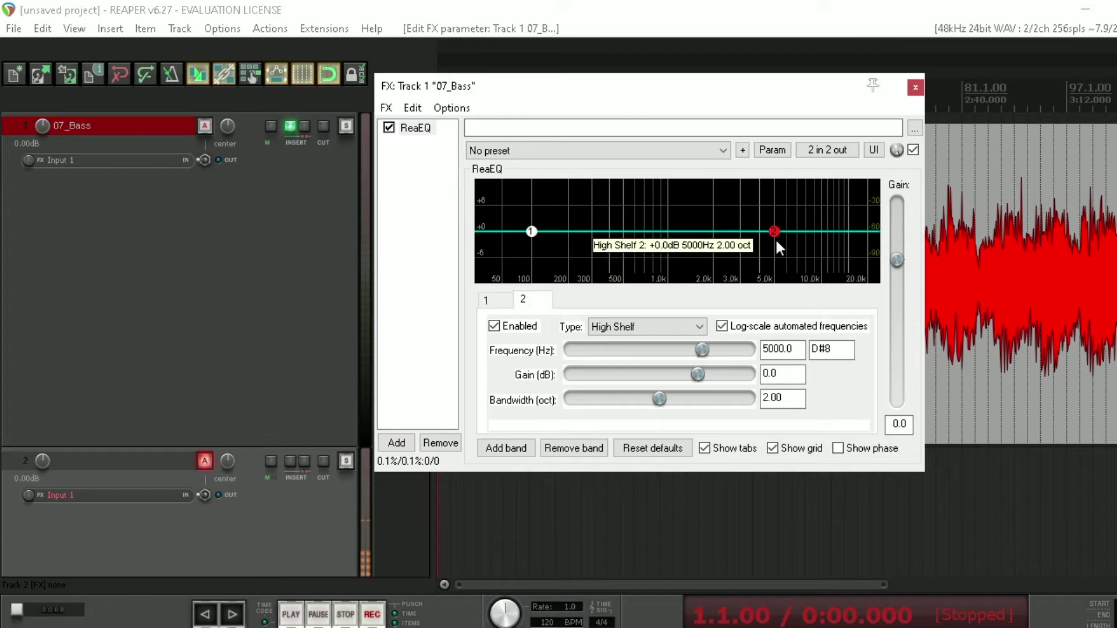
Set the frequency of the low shelf band in ReaEQ to 300 Hz.
click(532, 233)
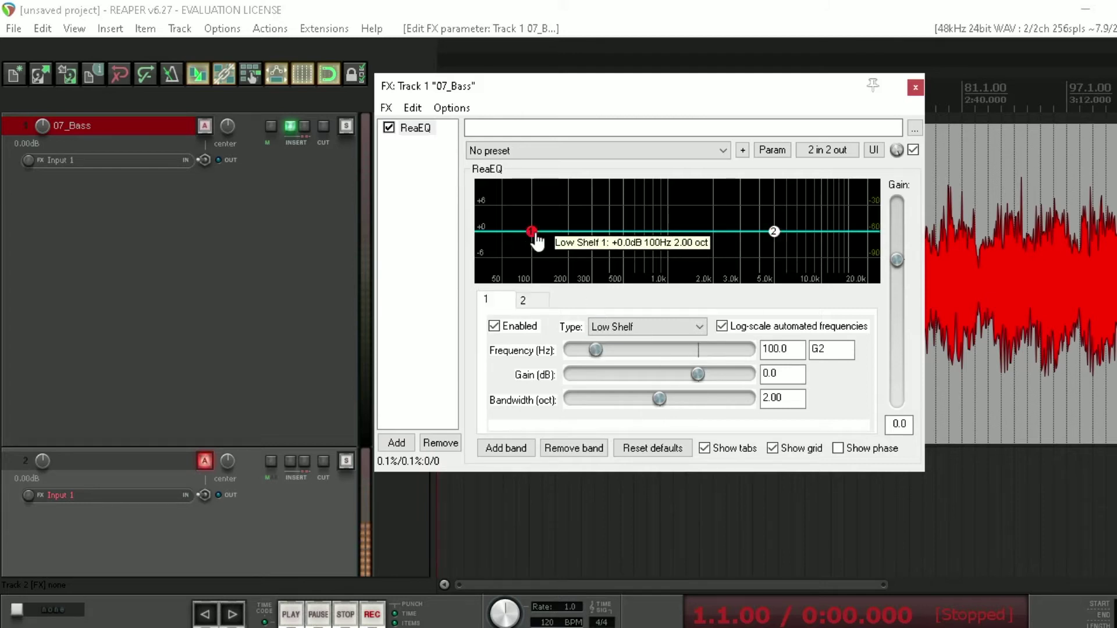
click(802, 349)
key(BackSpace)
key(BackSpace)
key(BackSpace)
key(BackSpace)
key(BackSpace)
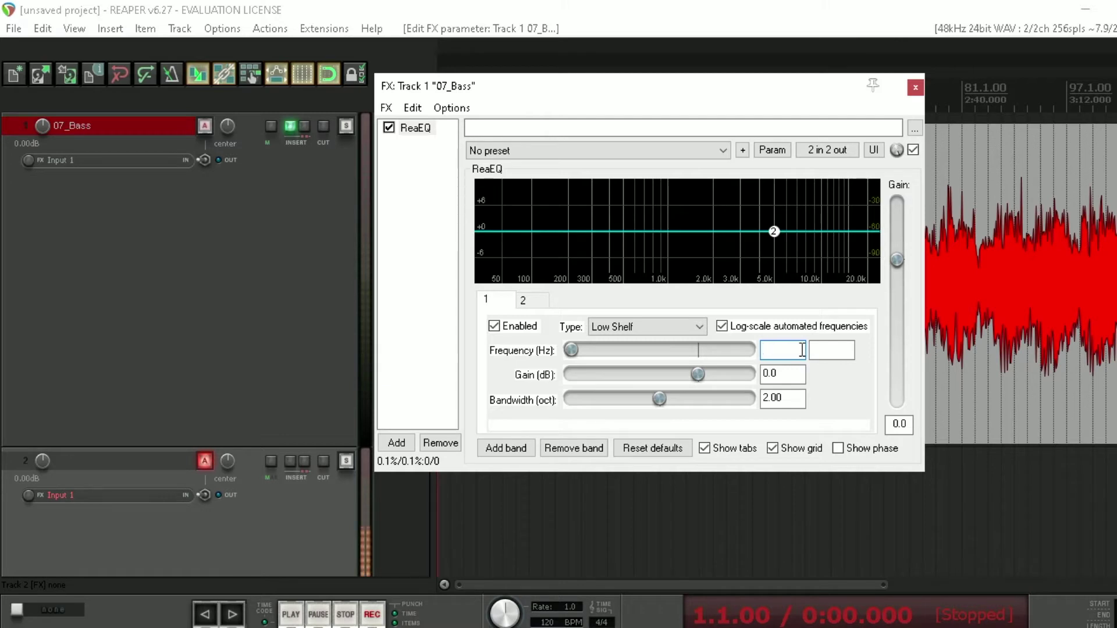
text(300)
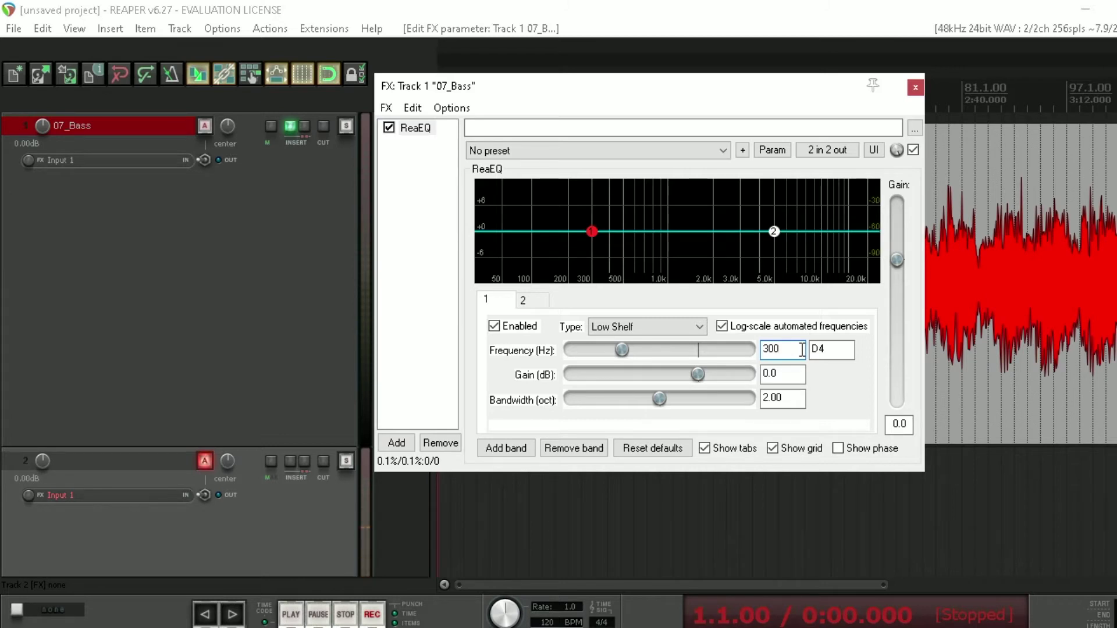
Set the frequency of the high shelf band in ReaEQ to 3000 Hz.
click(775, 233)
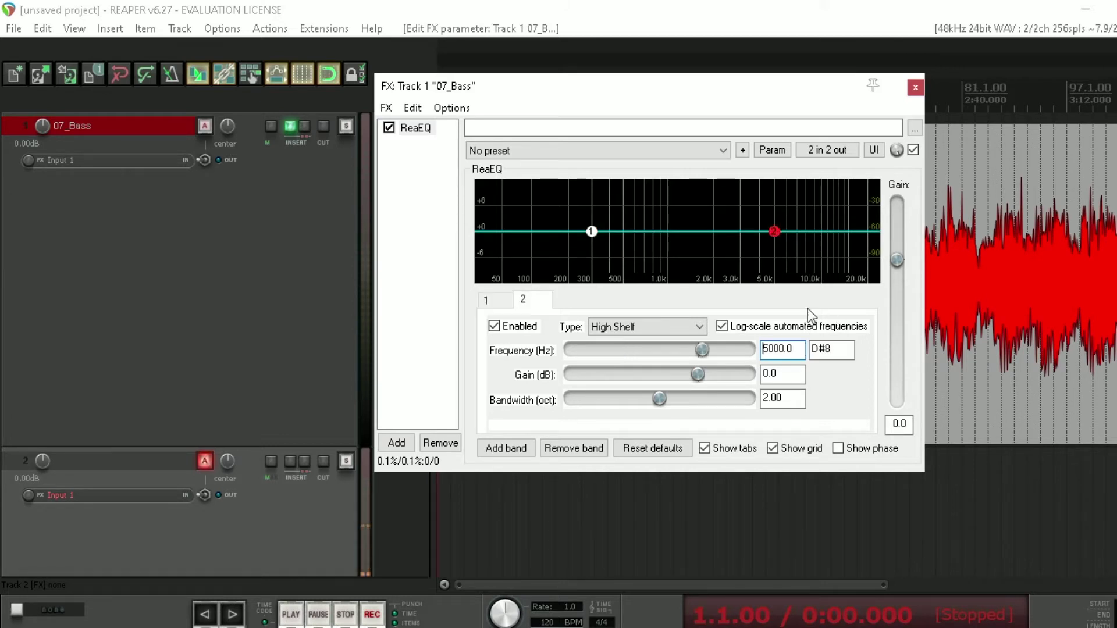
key(BackSpace)
key(BackSpace)
key(BackSpace)
key(BackSpace)
key(BackSpace)
key(BackSpace)
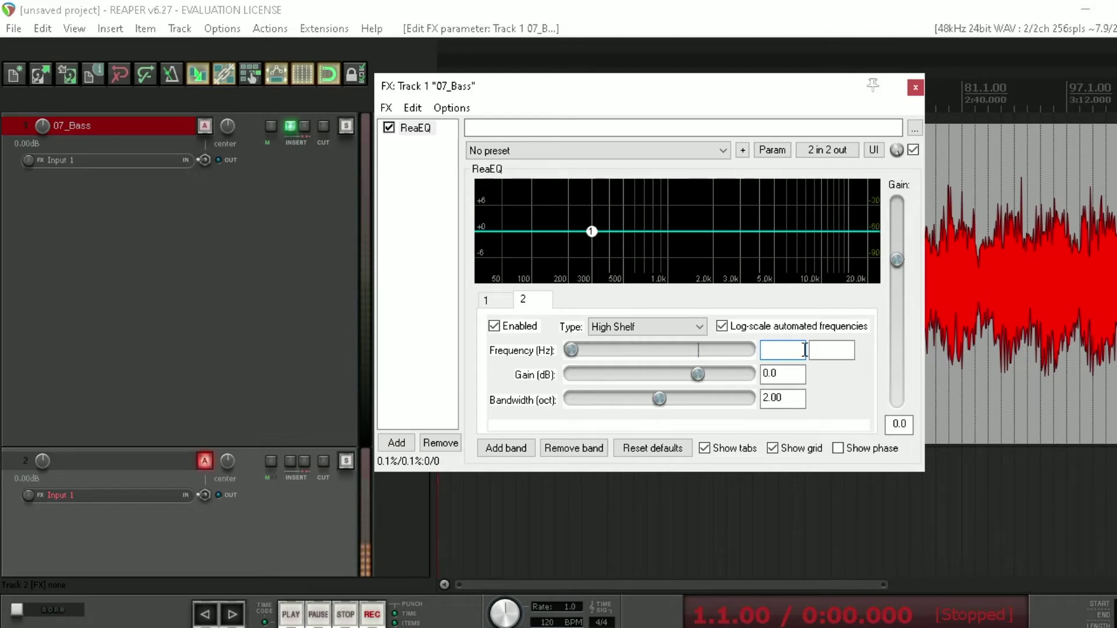
text(3000)
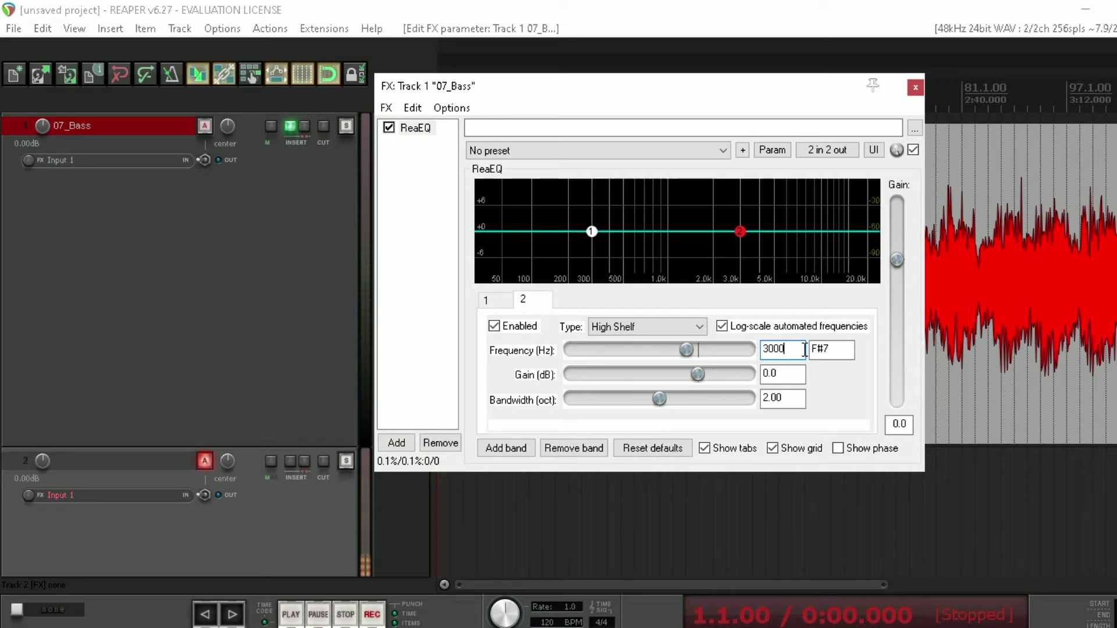
Change the filter type of the 3000 Hz band to Low Pass.
click(701, 328)
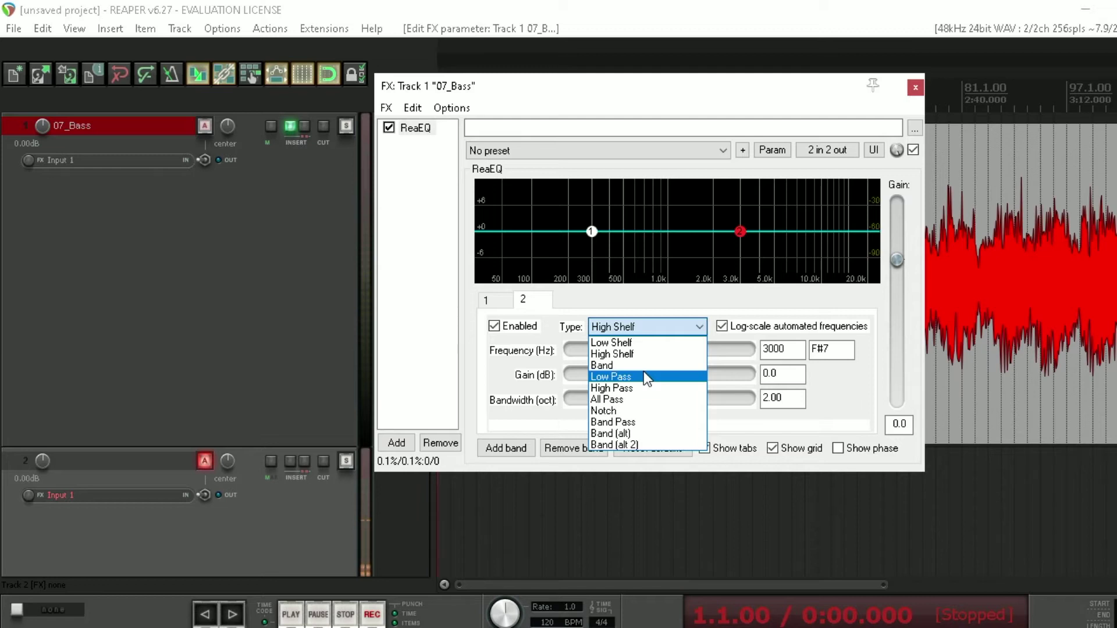
click(642, 386)
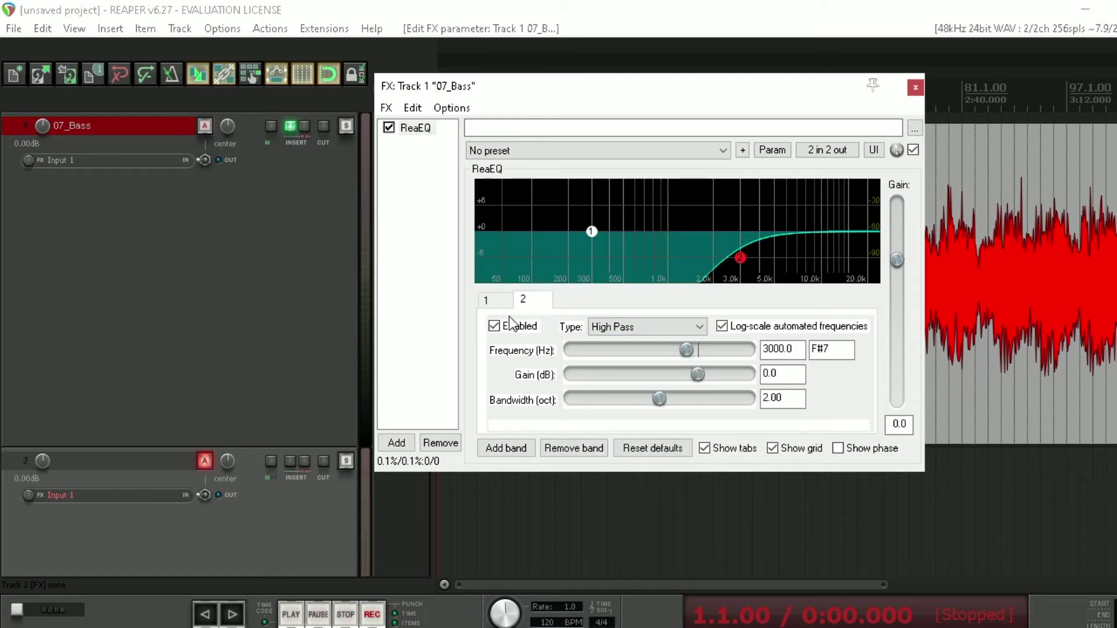
click(694, 326)
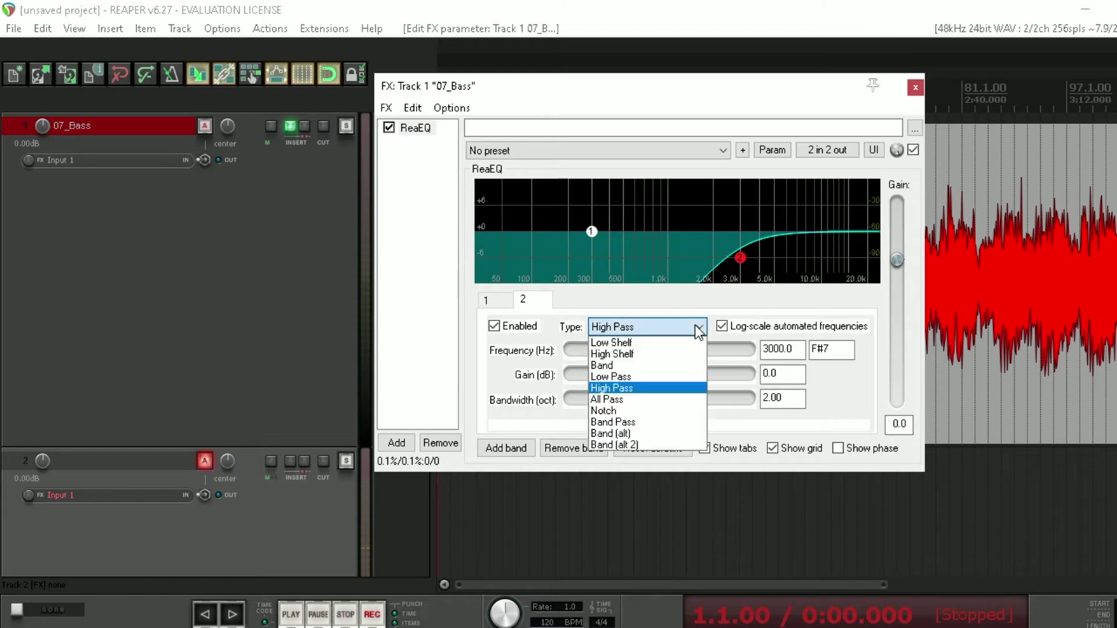
click(662, 377)
Change the filter type of the 300 Hz band to High Pass.
click(591, 233)
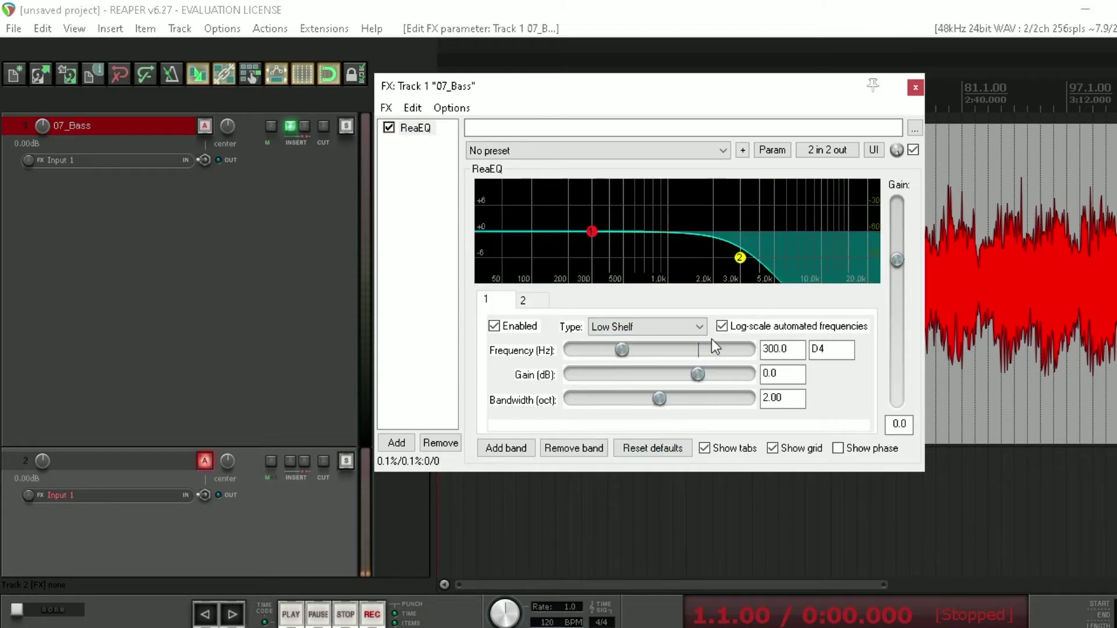
click(699, 327)
click(640, 387)
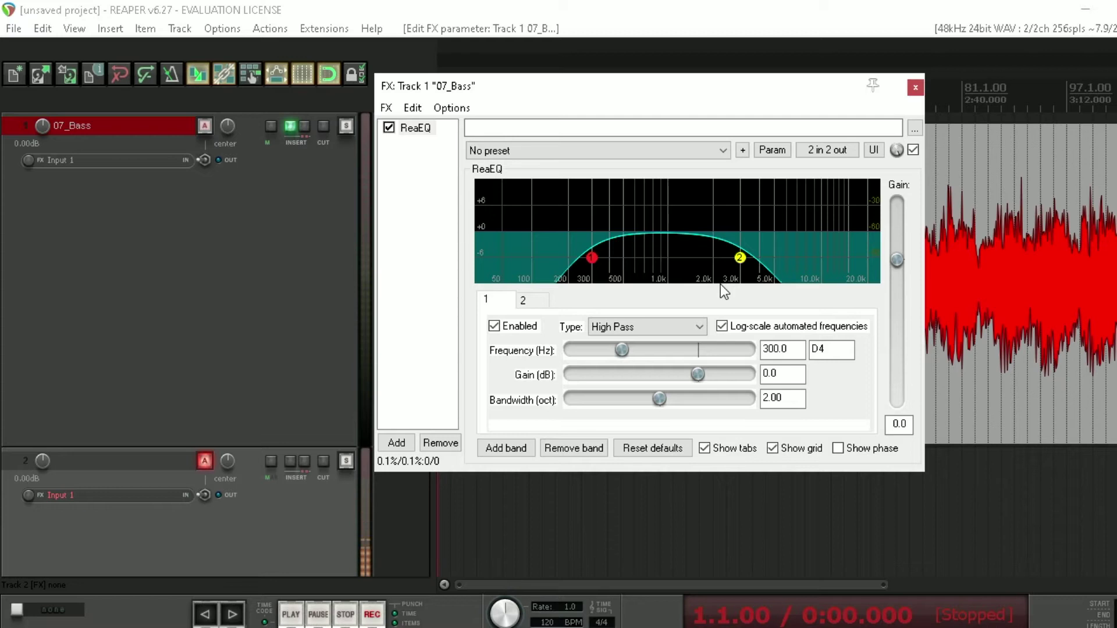
Play the bass track through the high-pass and low-pass filters to hear the result, and stop playback.
key(space)
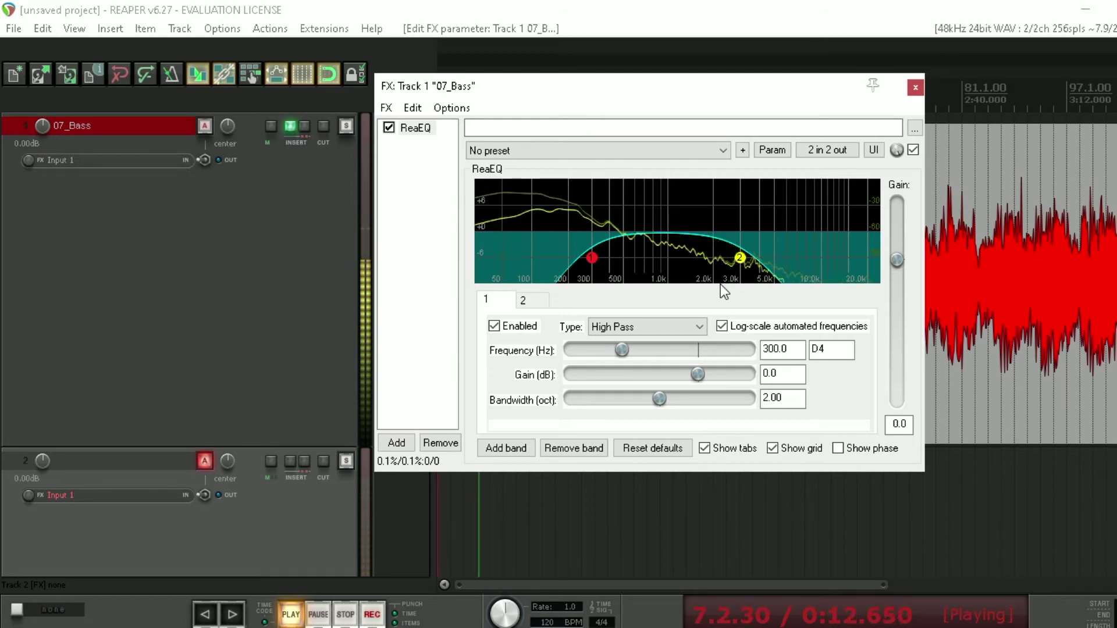
key(space)
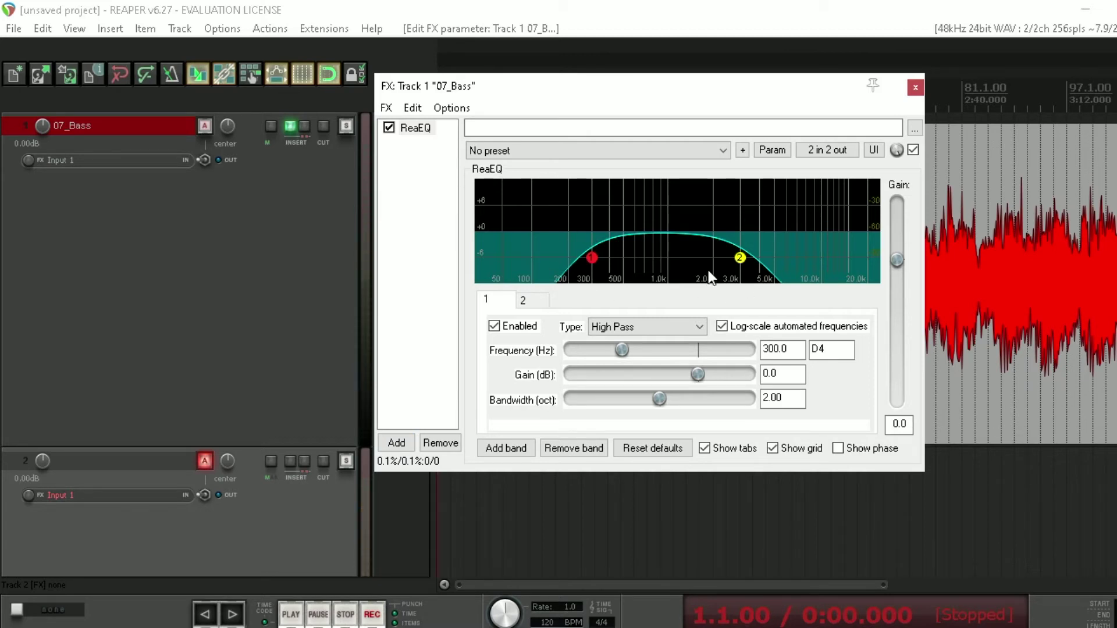
Add a second ReaEQ to the 07_Bass track and remove its two middle bands.
click(410, 444)
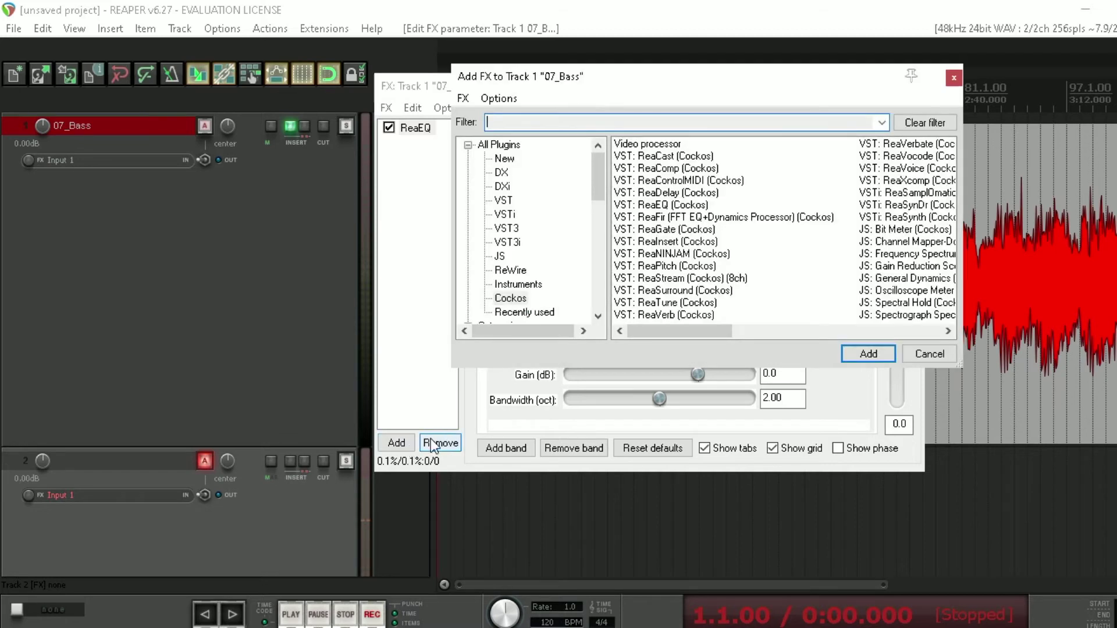
double_click(693, 206)
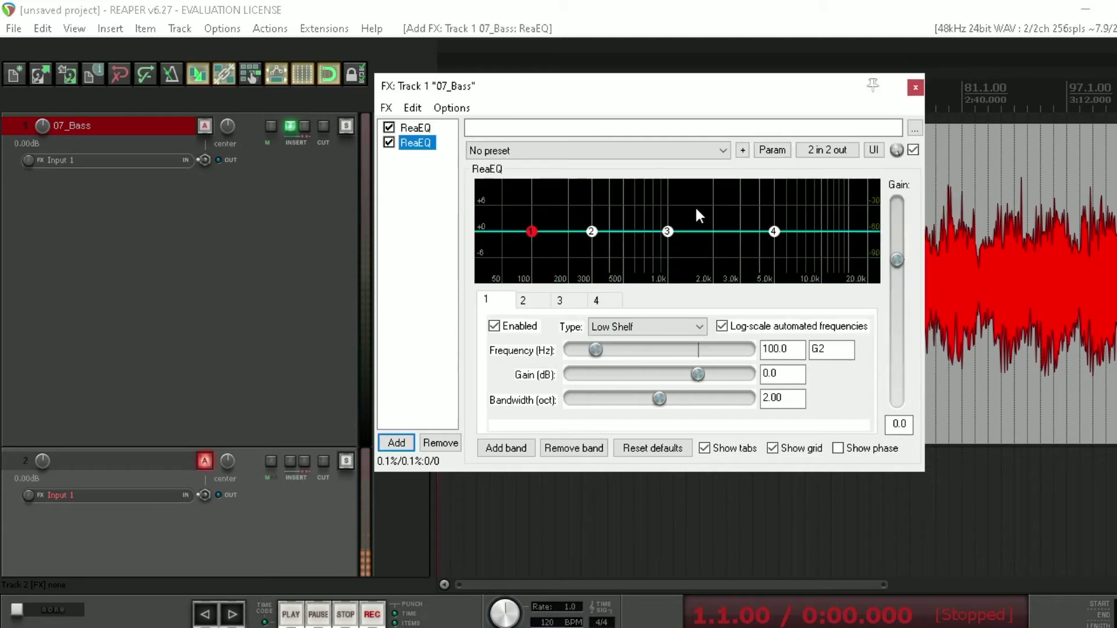
click(592, 232)
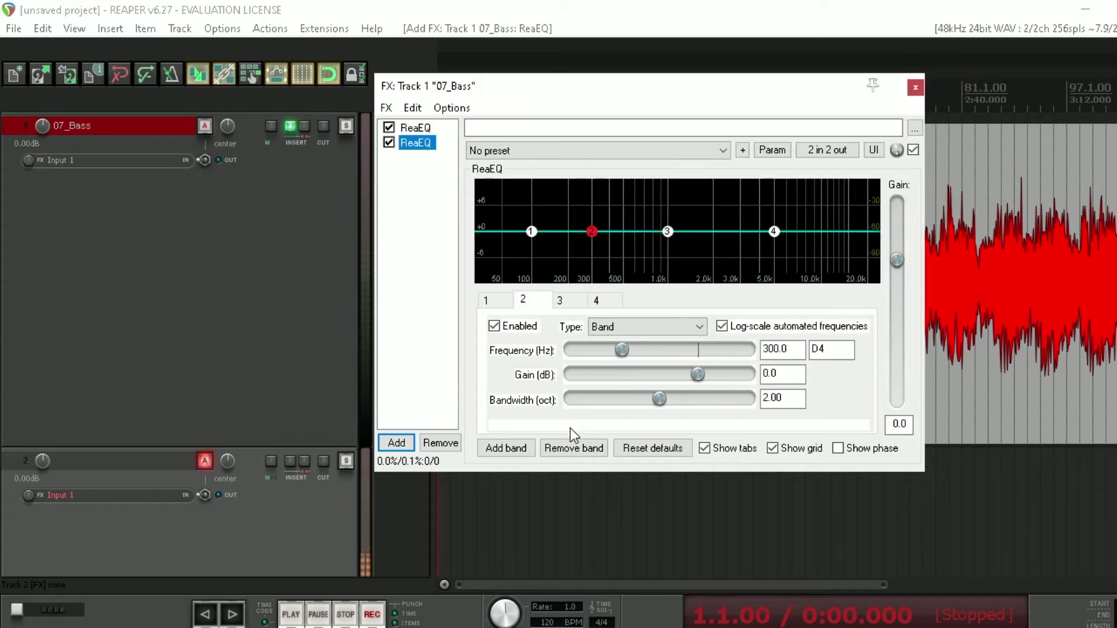
click(581, 448)
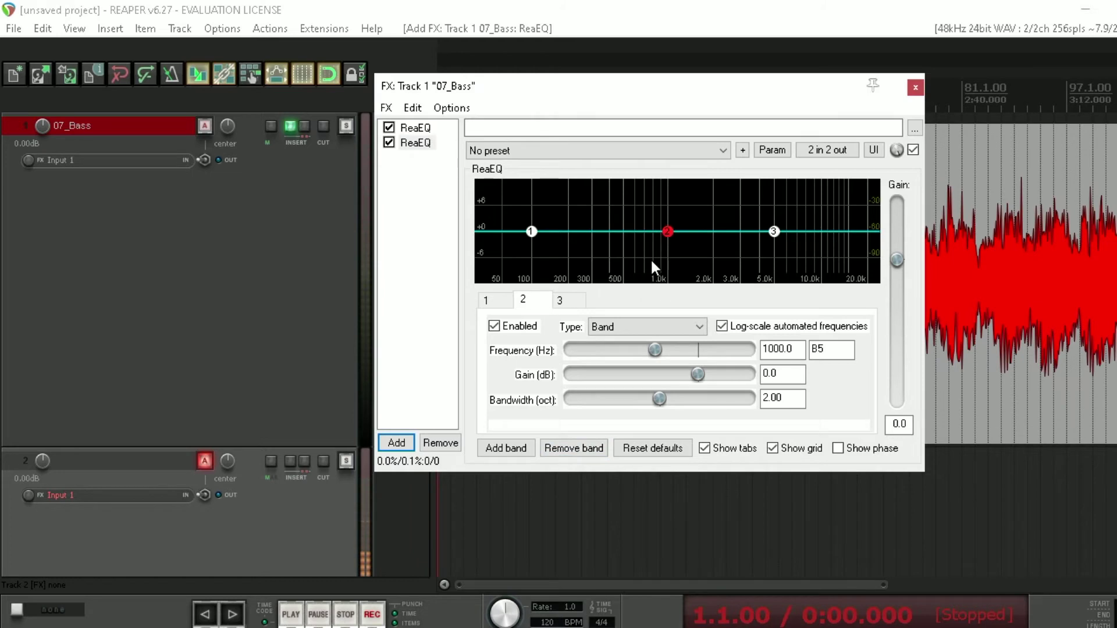
click(569, 450)
Set the low shelf band of the second ReaEQ to a frequency of 300 Hz.
click(532, 232)
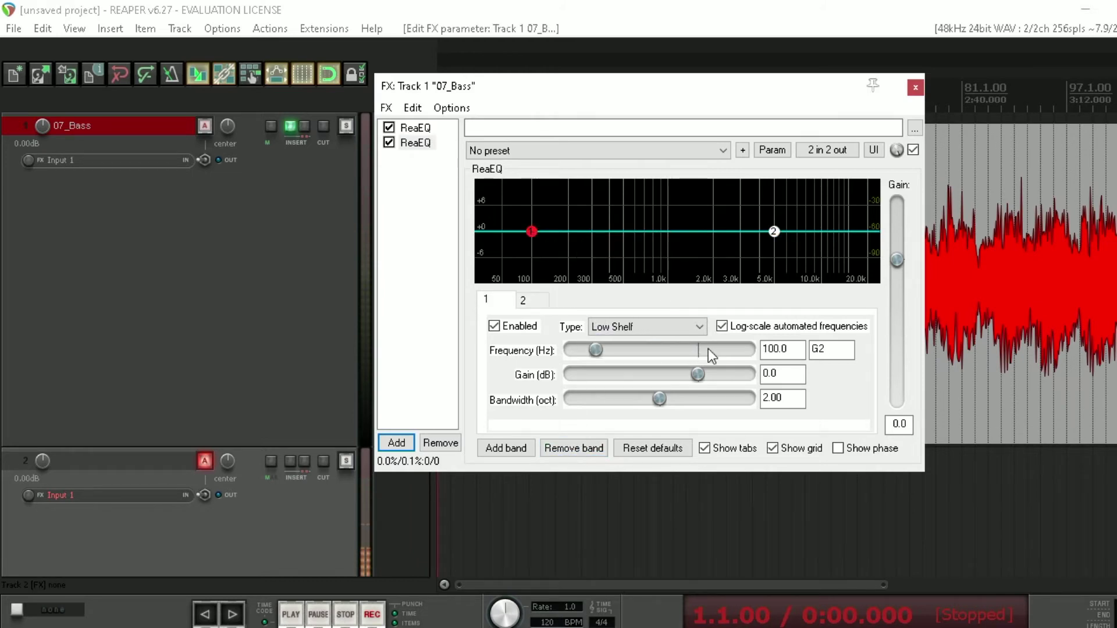
click(802, 350)
key(BackSpace)
key(BackSpace)
key(BackSpace)
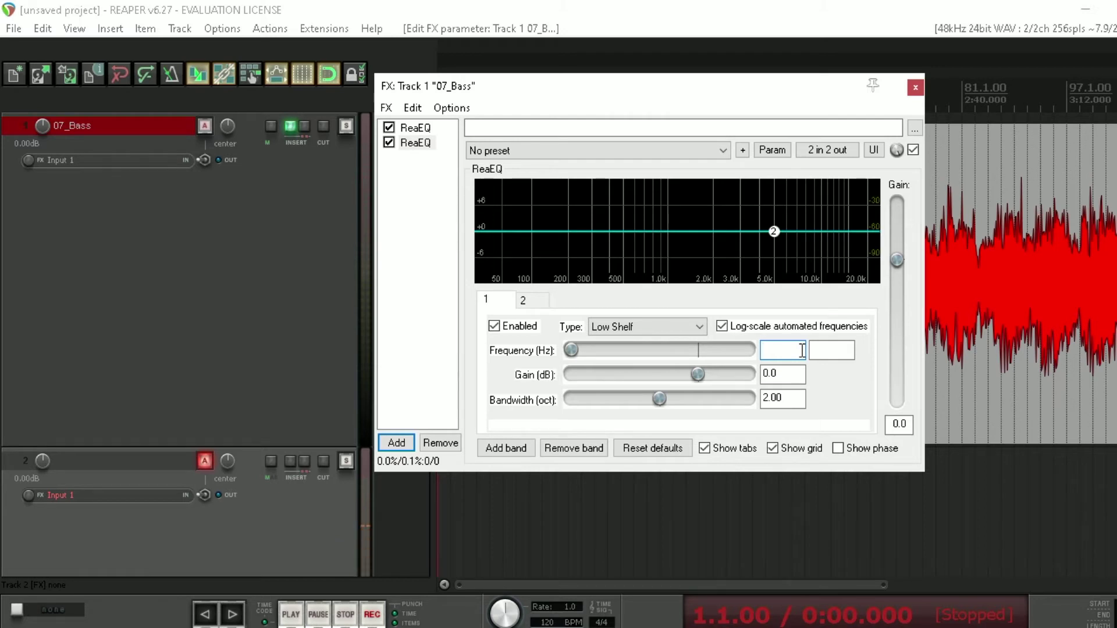
text(300)
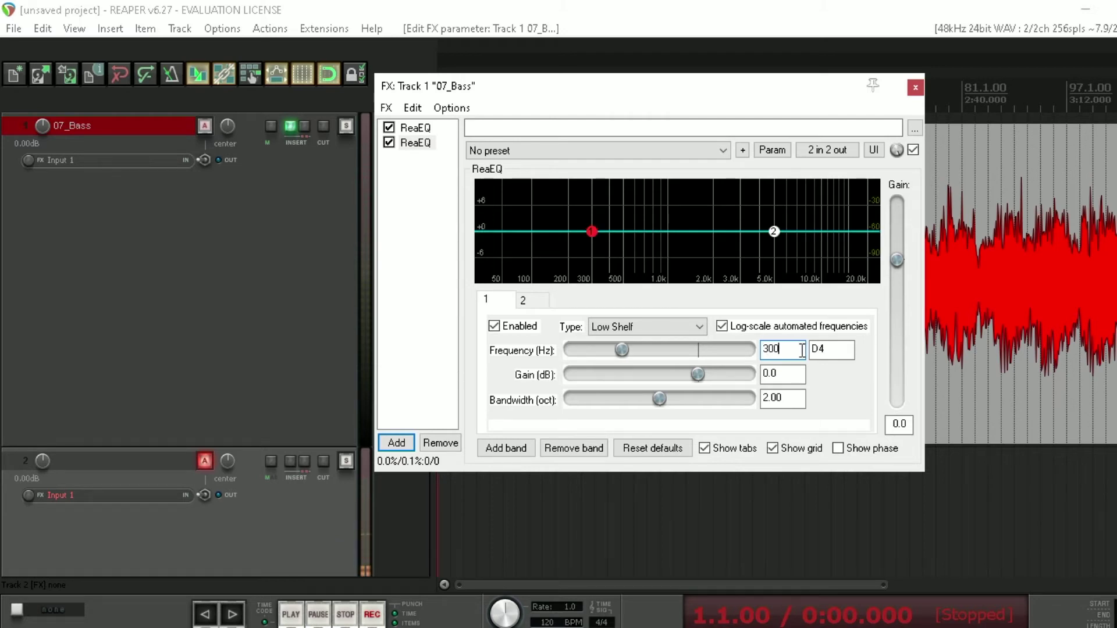
Set the high shelf band of the second ReaEQ to a frequency of 3000 Hz.
click(773, 232)
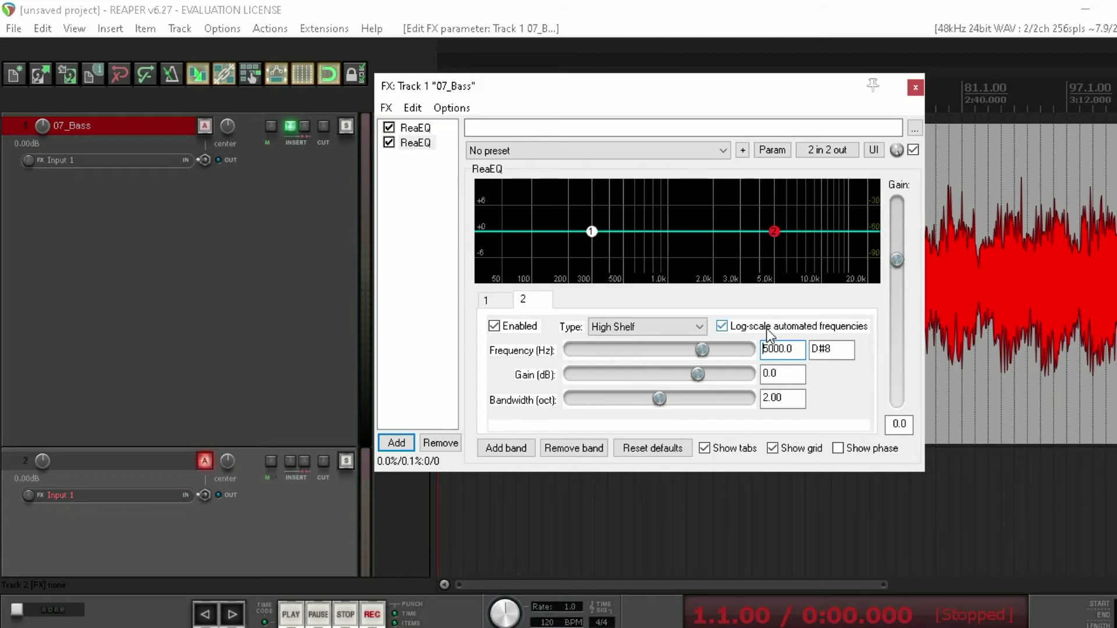
text(300)
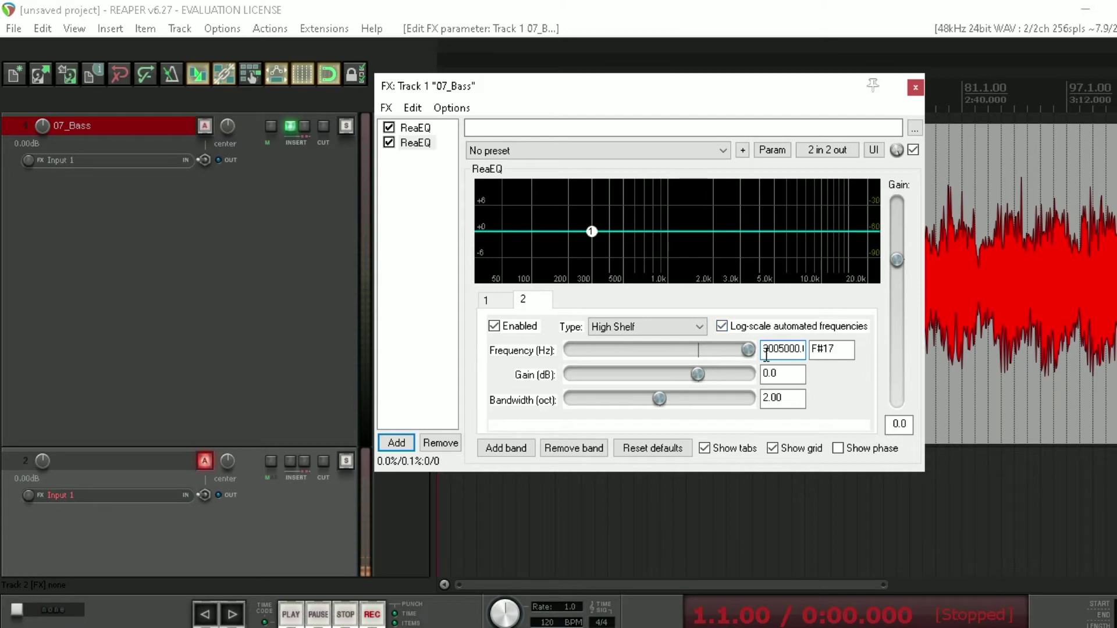
key(ctrl+a)
text(30)
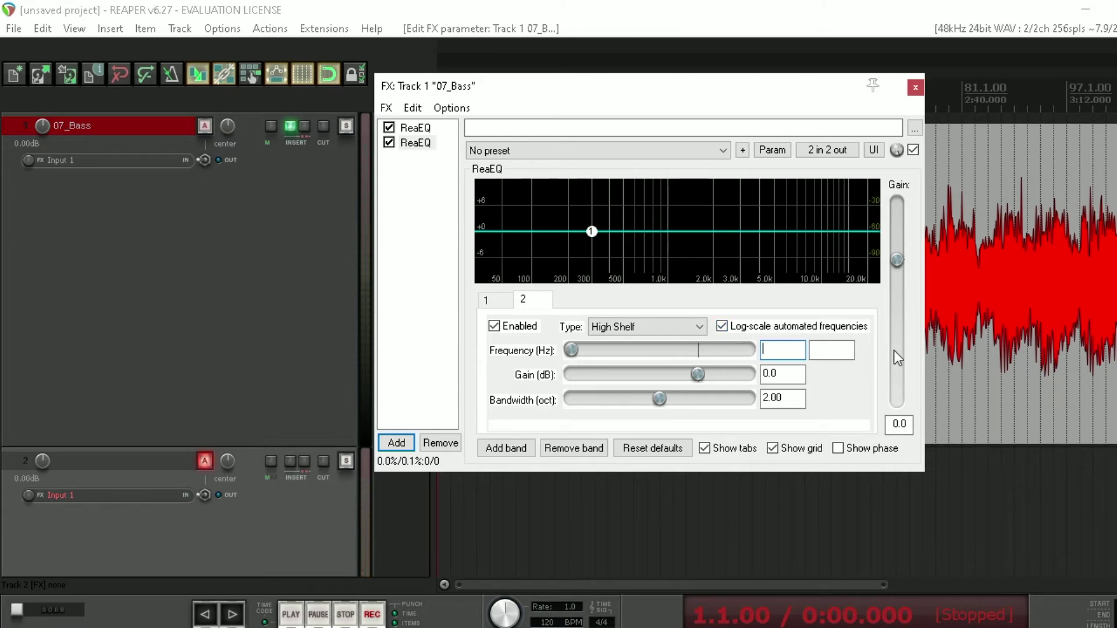
text(0.0)
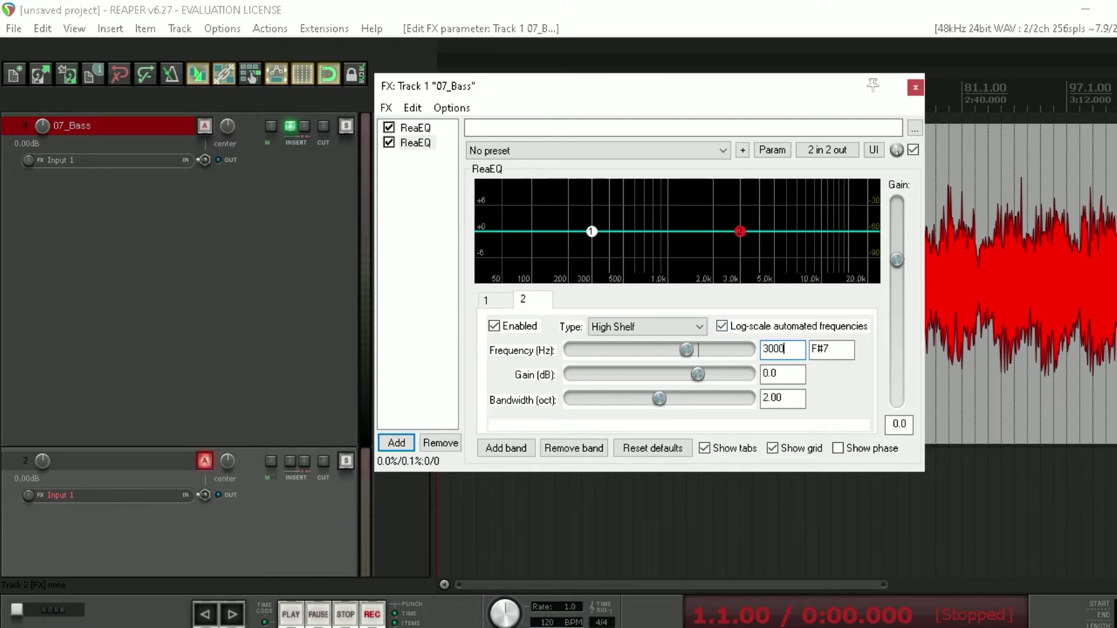
Narrow the bandwidth of the low shelf band at 300 Hz to 0.01 oct.
click(591, 231)
click(741, 233)
click(496, 301)
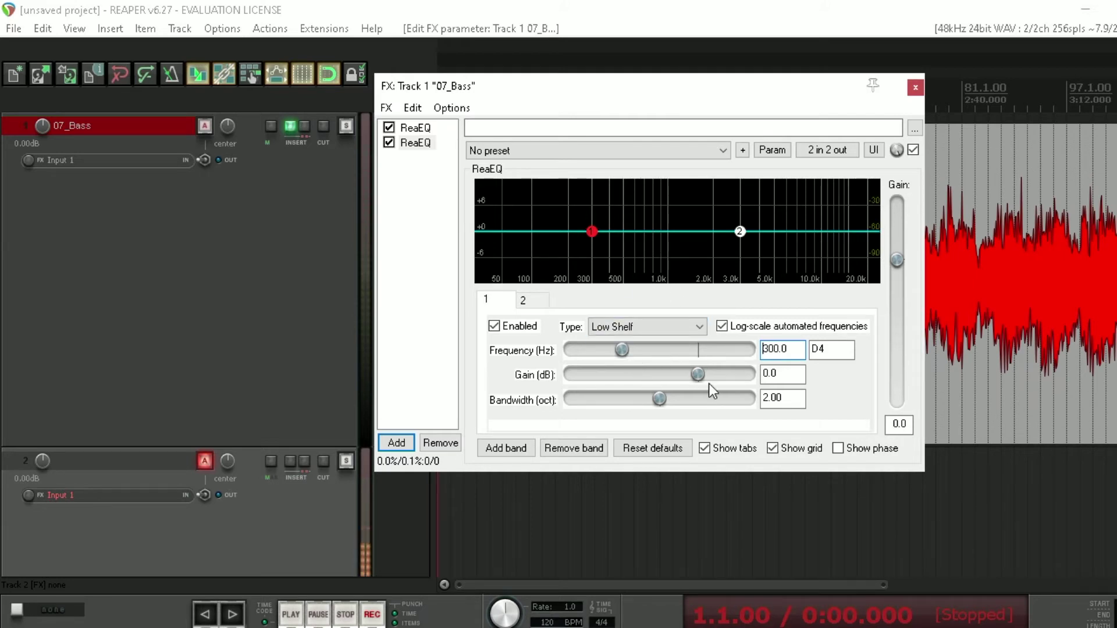
key(space)
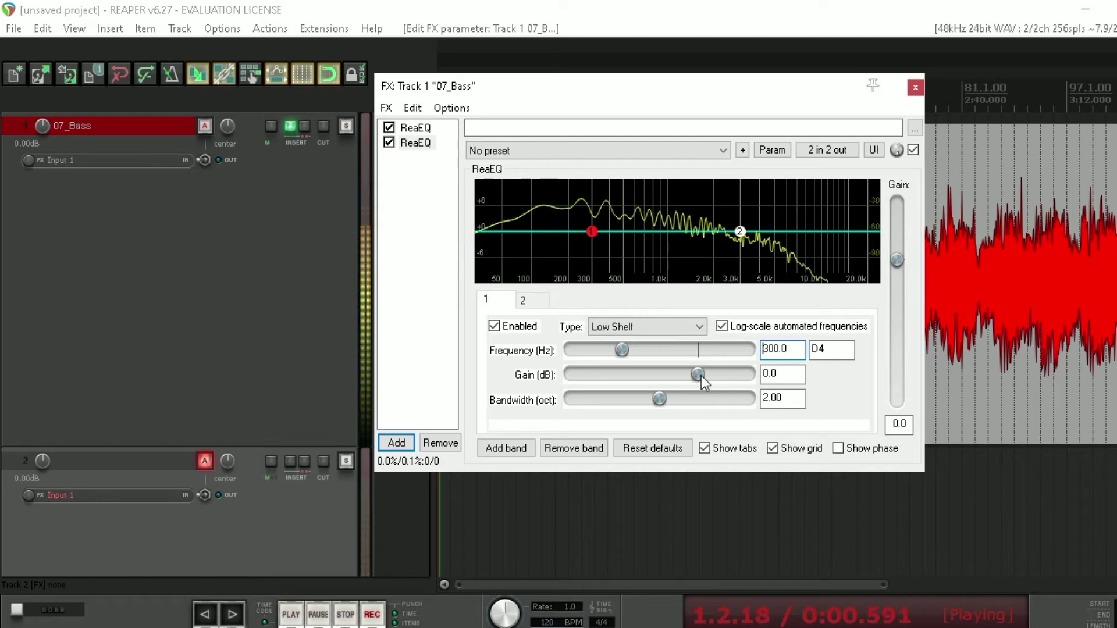
key(space)
drag(663, 400, 546, 404)
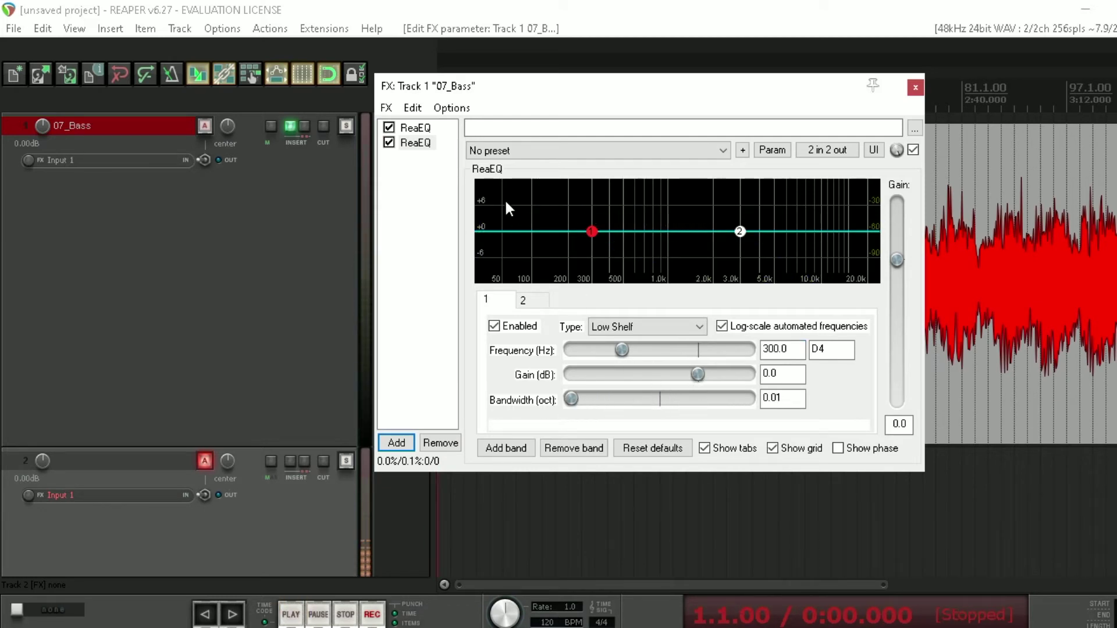
Raise the low shelf band's gain to 6.2 dB while listening to the bass track, and stop playback.
key(space)
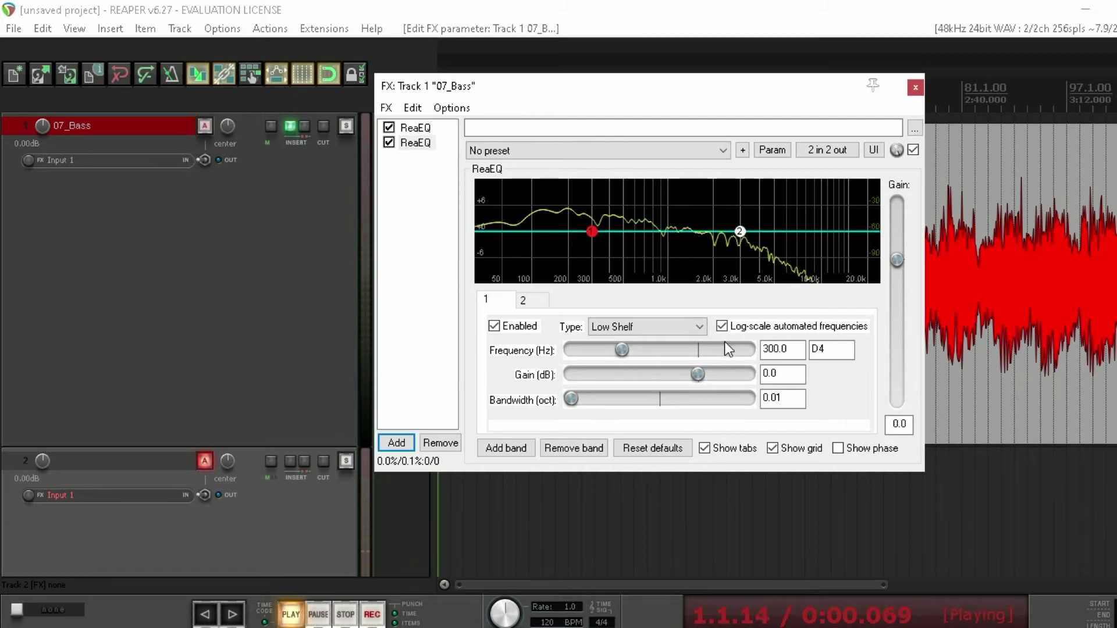
drag(698, 374, 723, 374)
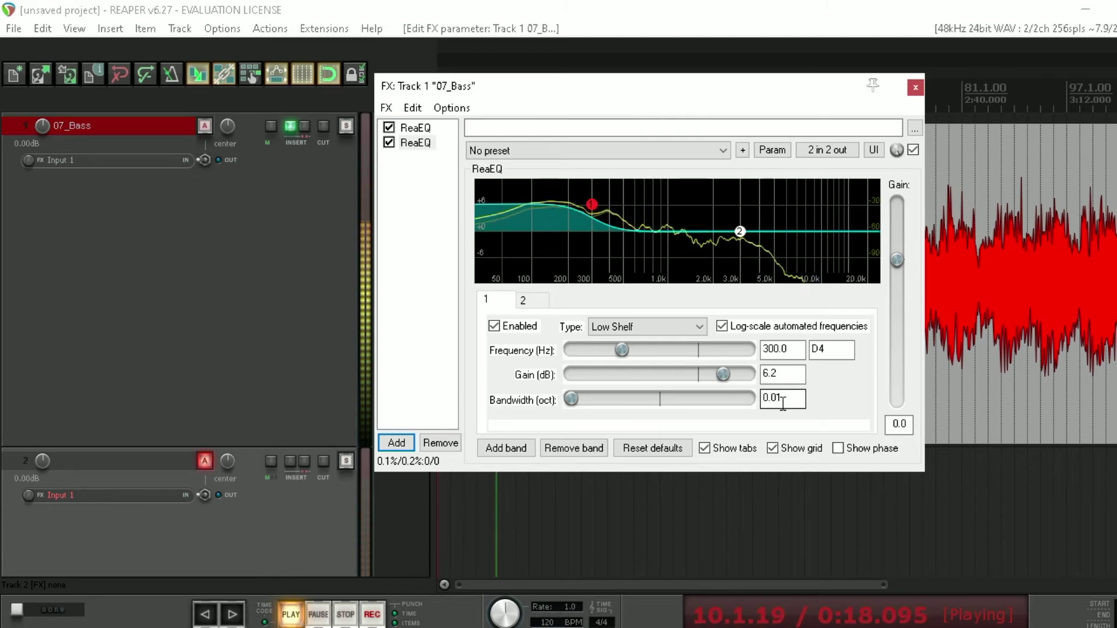
key(space)
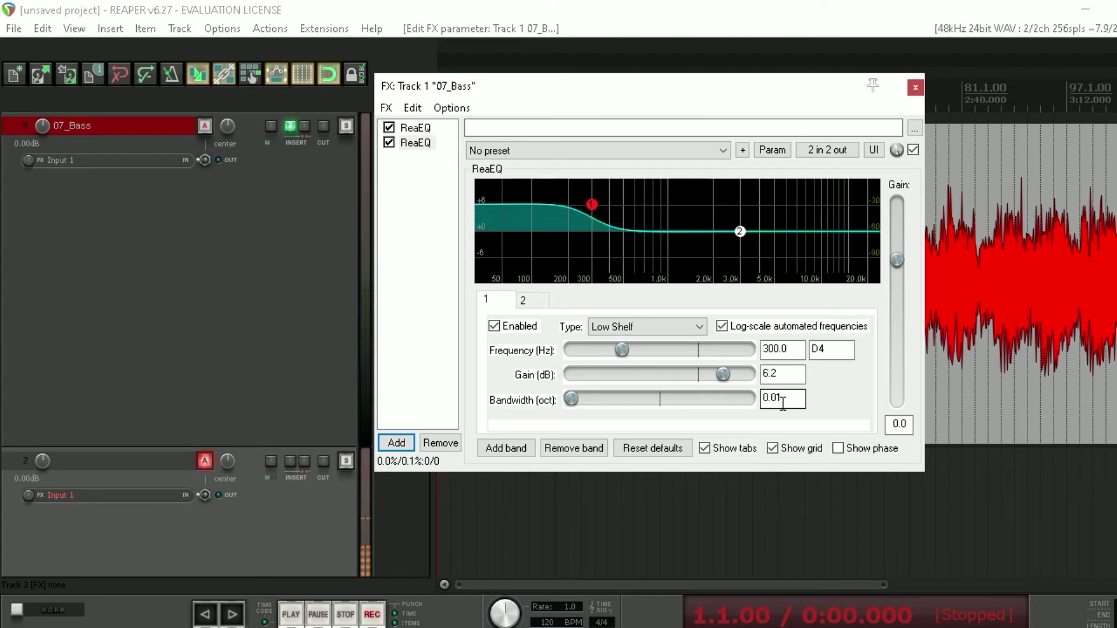
key(Return)
Set the high shelf band's bandwidth to 0.01 oct and cut its gain to -13.0 dB during playback.
click(740, 231)
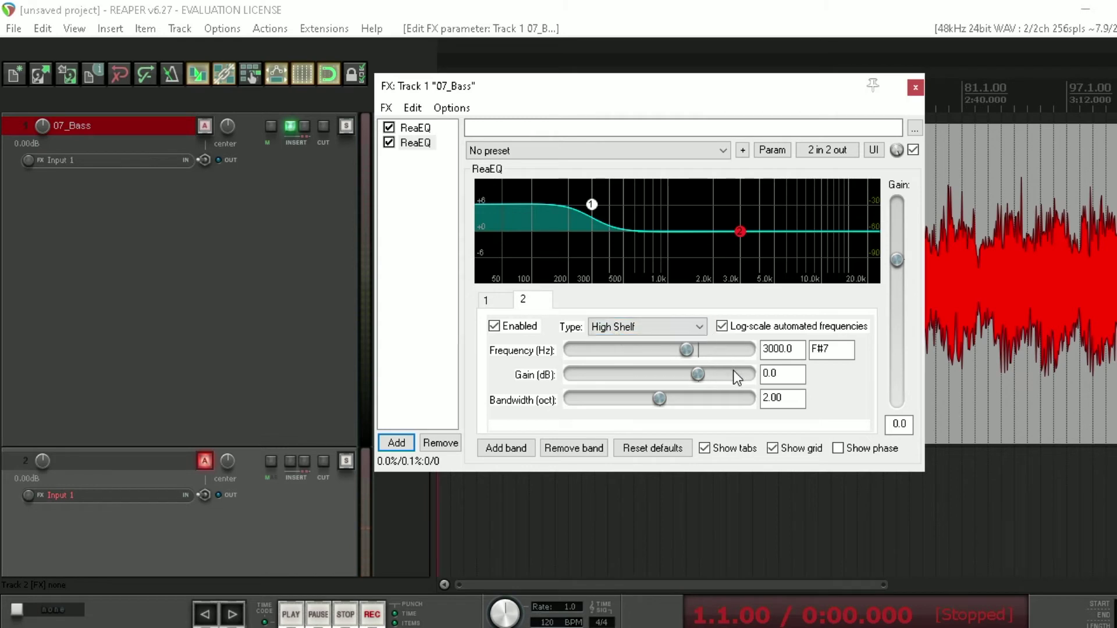
drag(659, 398, 550, 415)
key(space)
drag(700, 377, 646, 378)
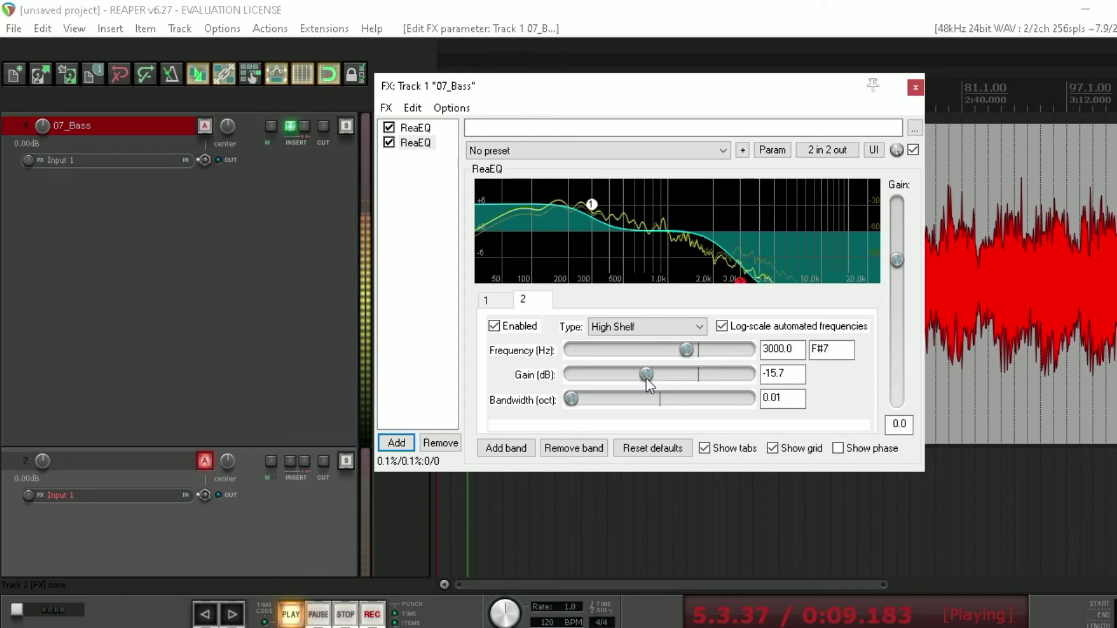
drag(646, 379, 655, 378)
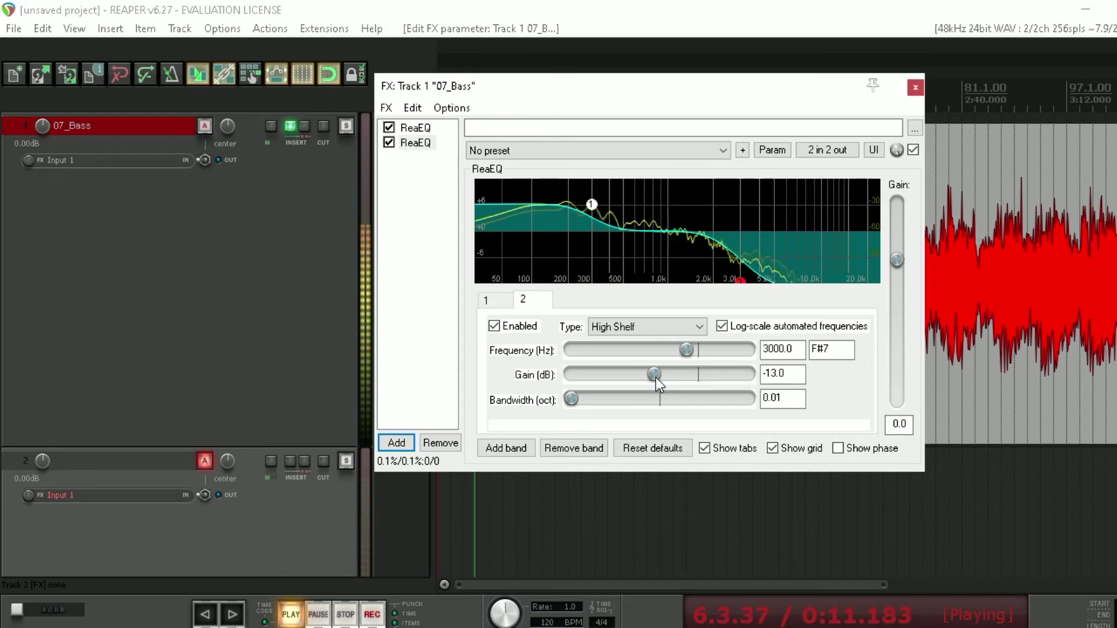
key(space)
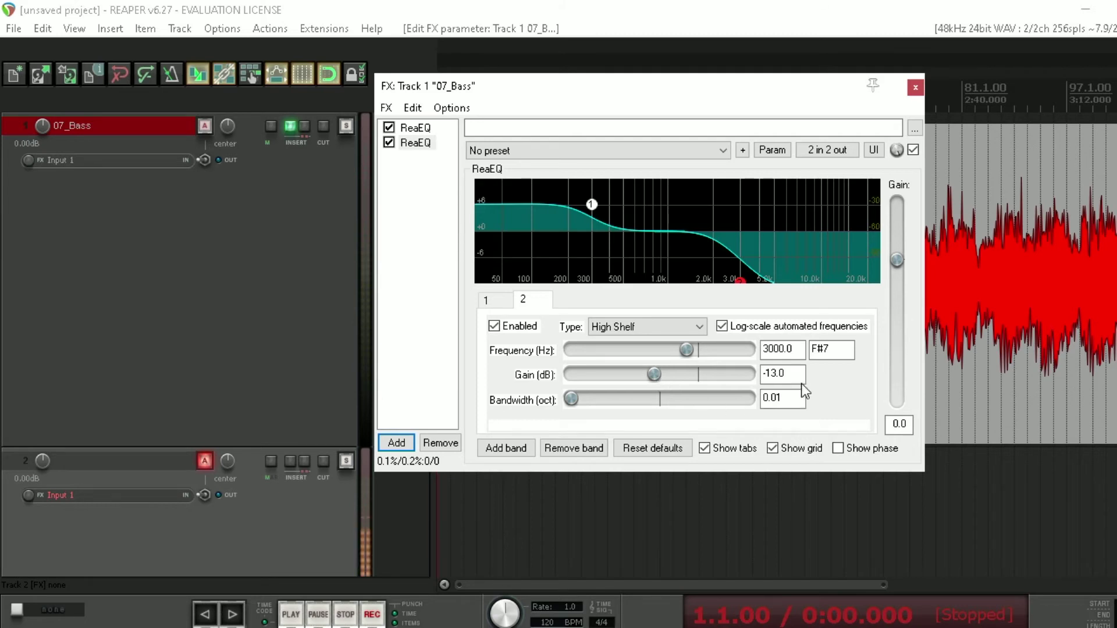
Set the high shelf band's frequency to 1000 Hz.
click(802, 351)
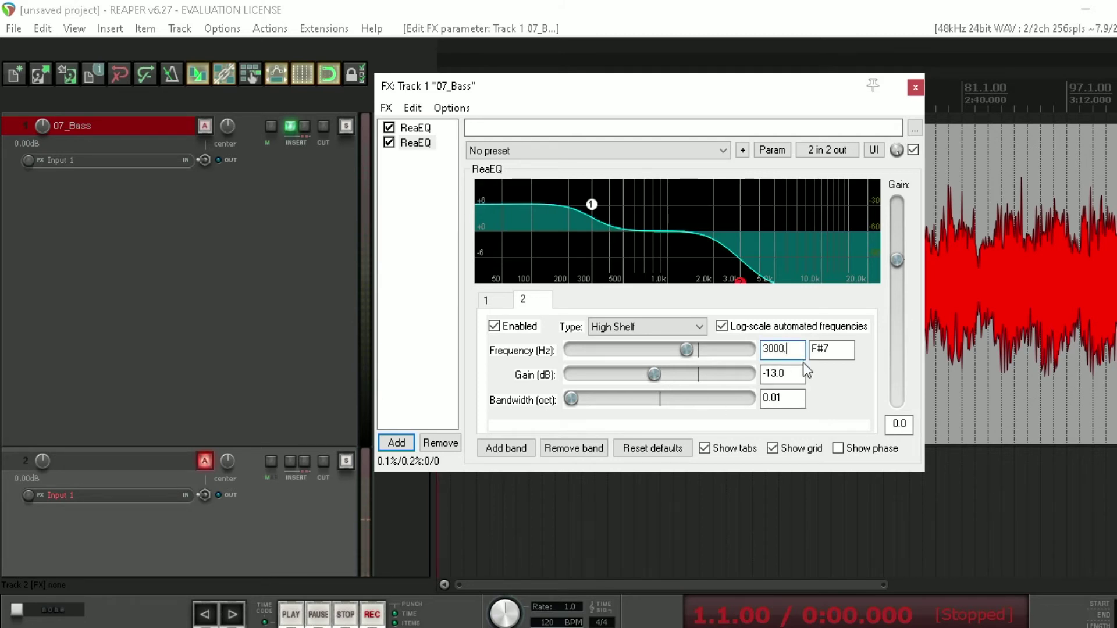
key(BackSpace)
key(BackSpace)
key(BackSpace)
key(BackSpace)
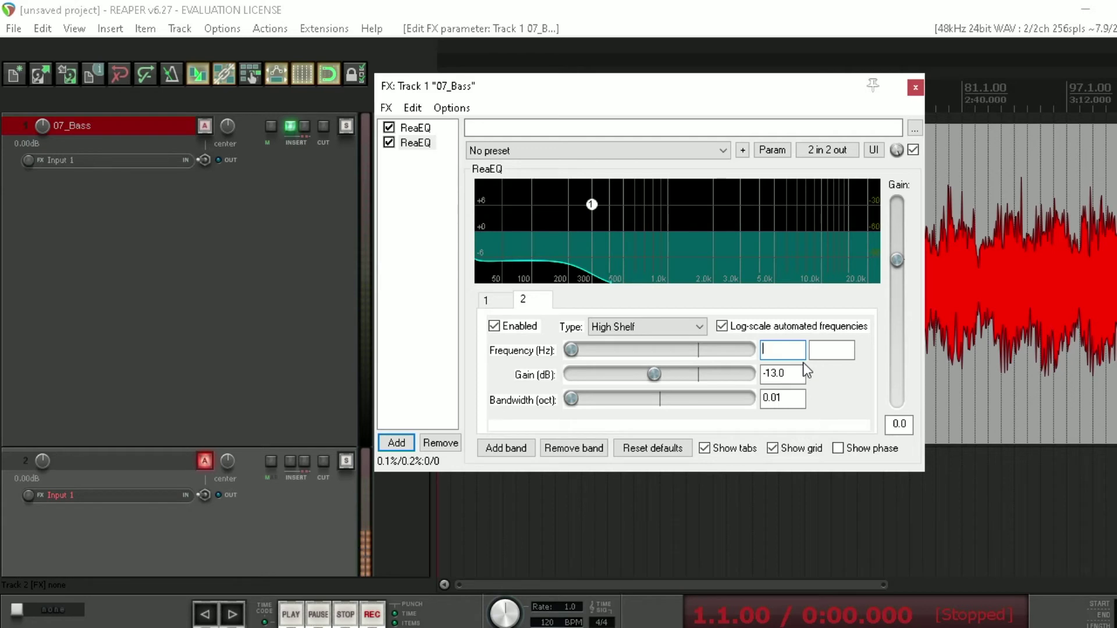
text(10000)
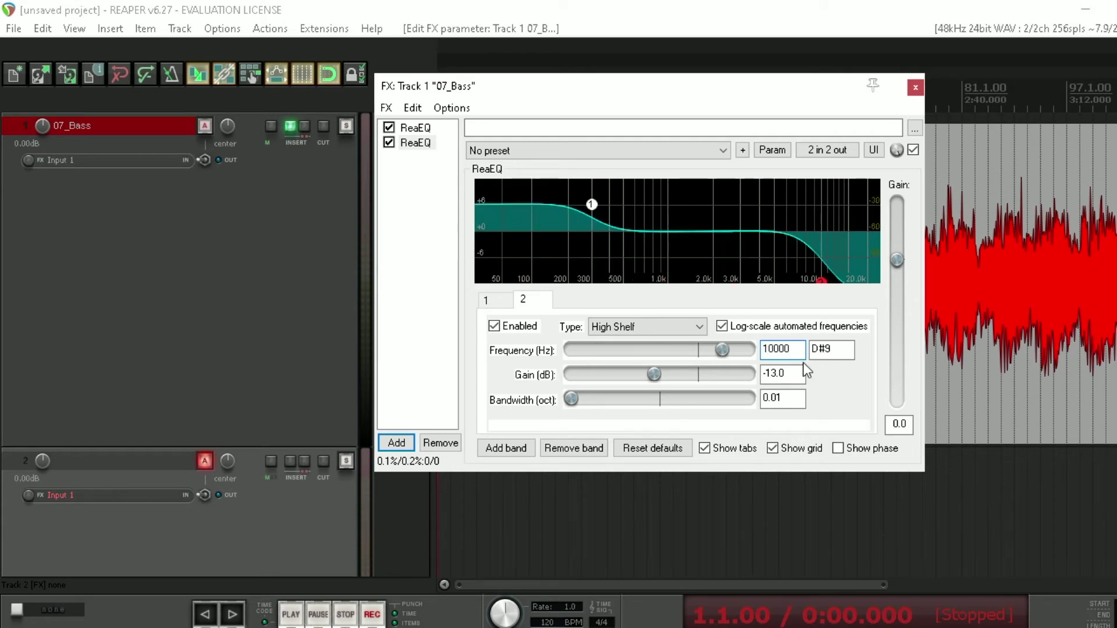
key(BackSpace)
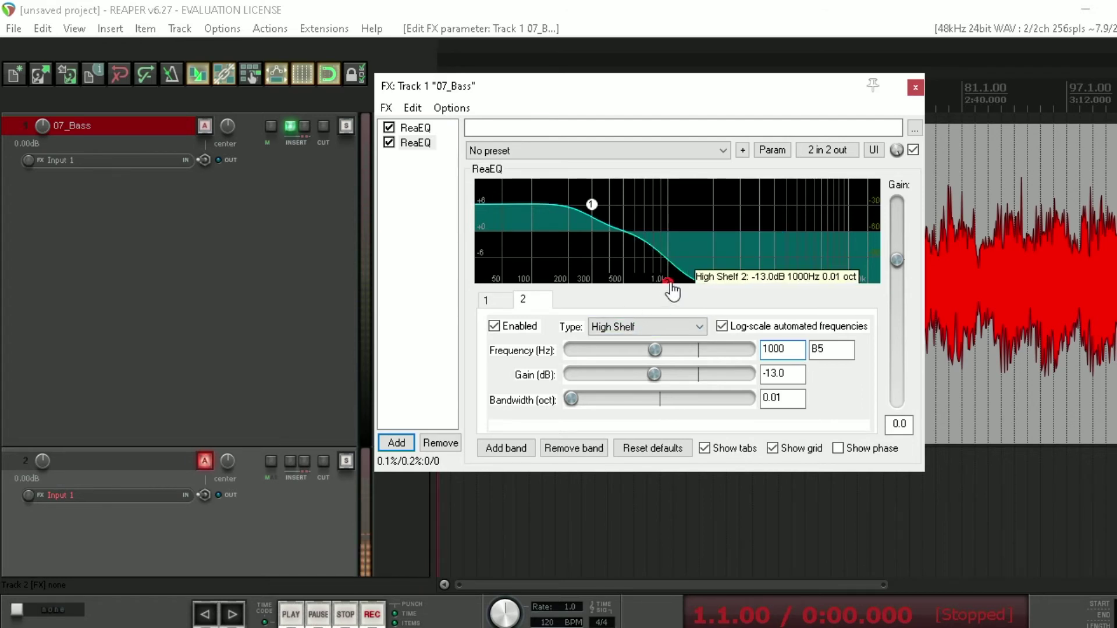
Listen to the bass track twice through the adjusted shelf filters, stopping playback each time.
key(space)
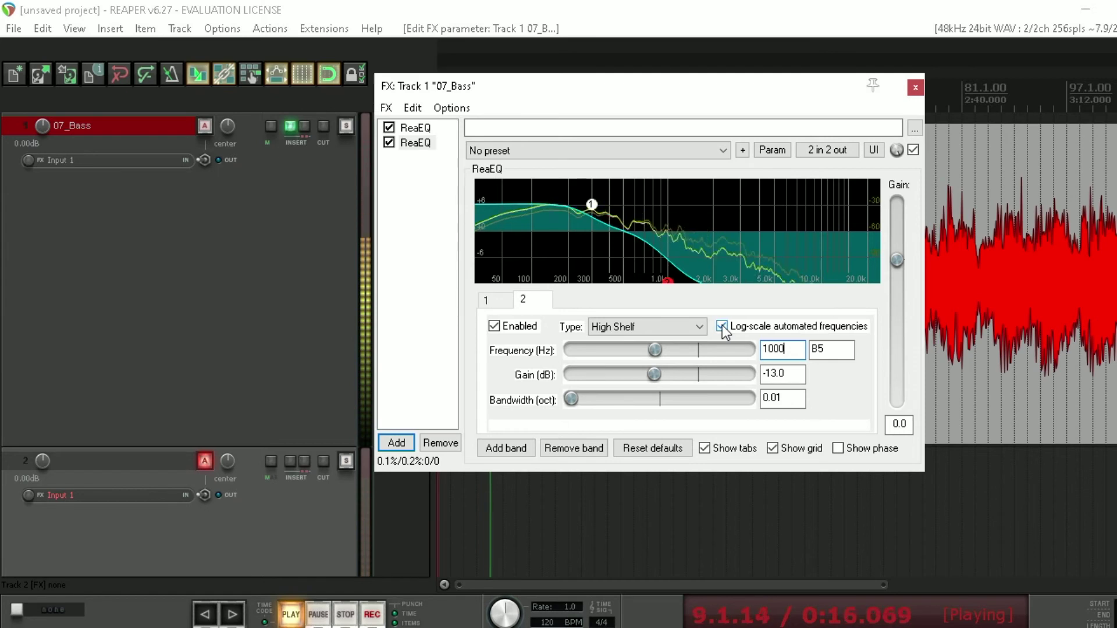
key(space)
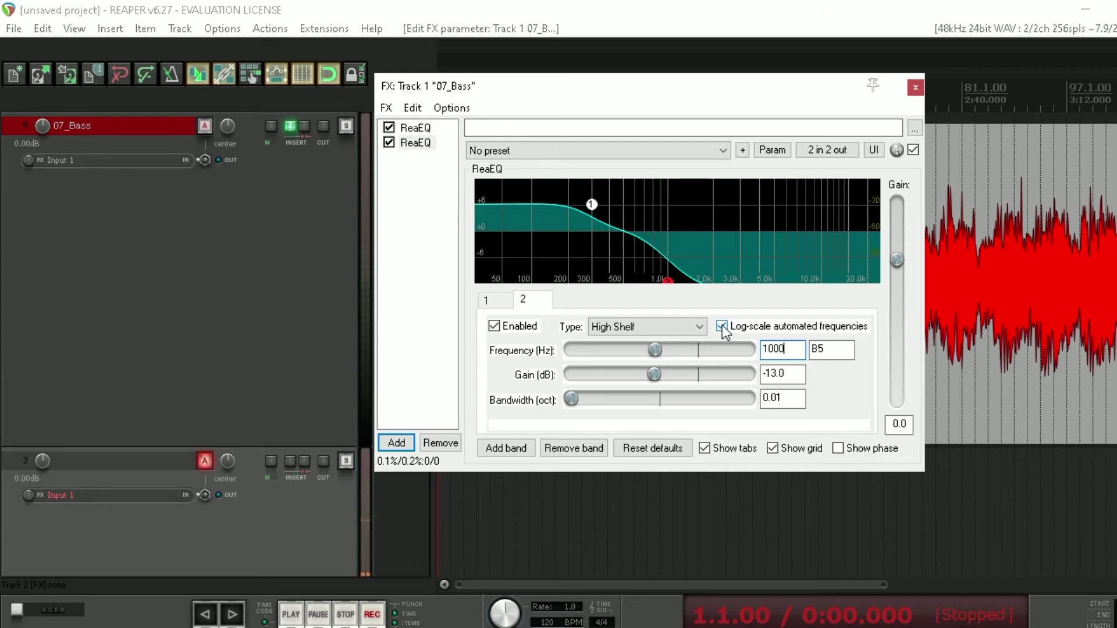
key(space)
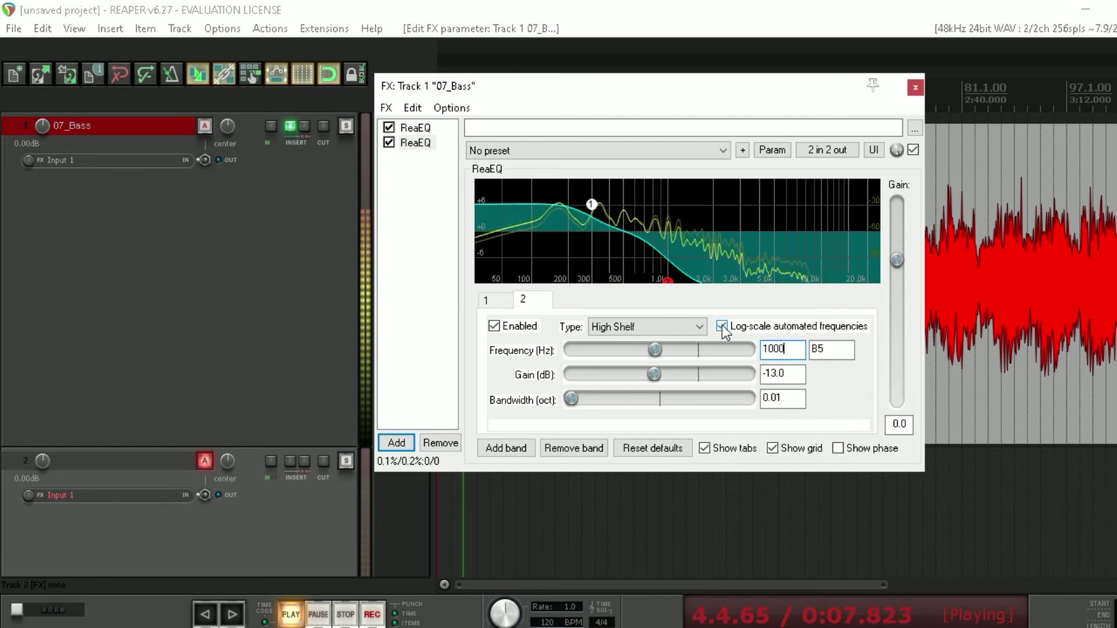
key(space)
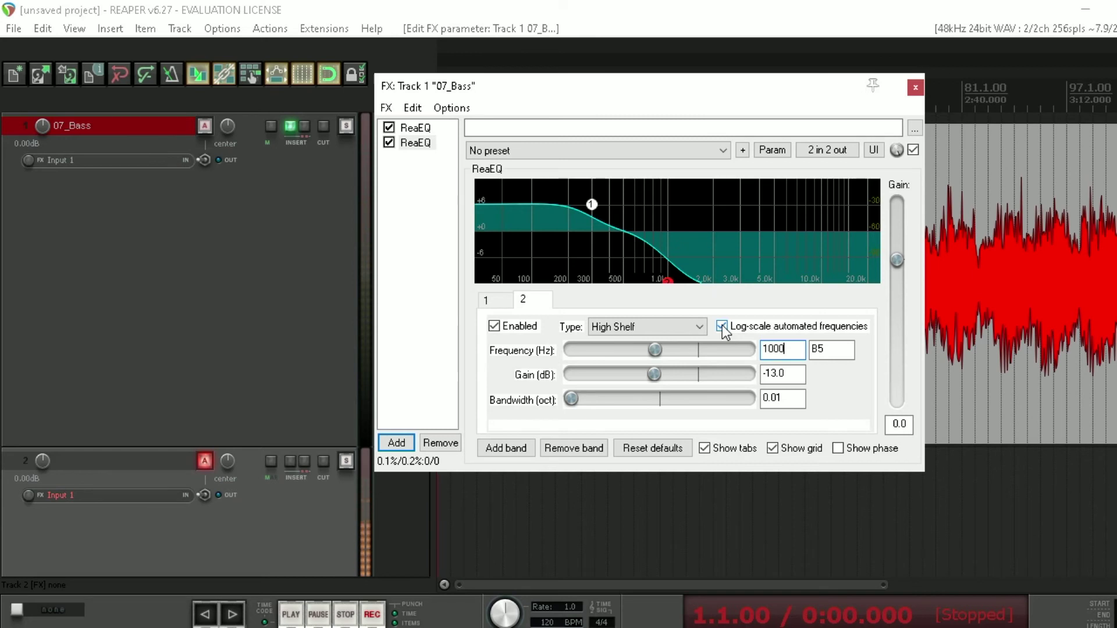
Close the effects window, bypass all effects on the 07_Bass track and listen to the unprocessed sound.
click(917, 87)
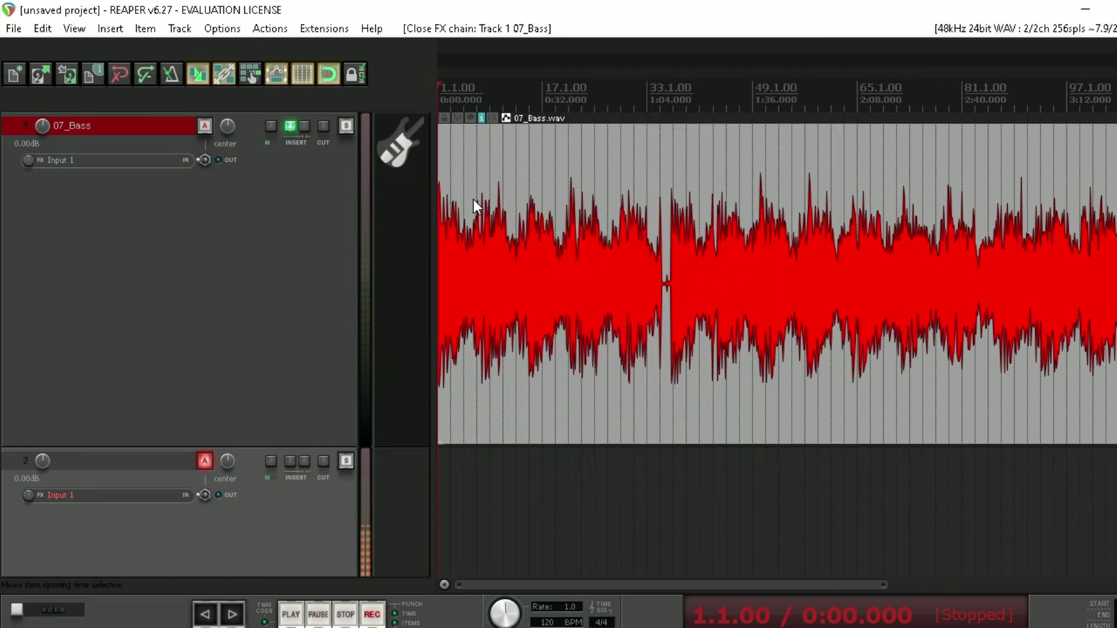
click(304, 125)
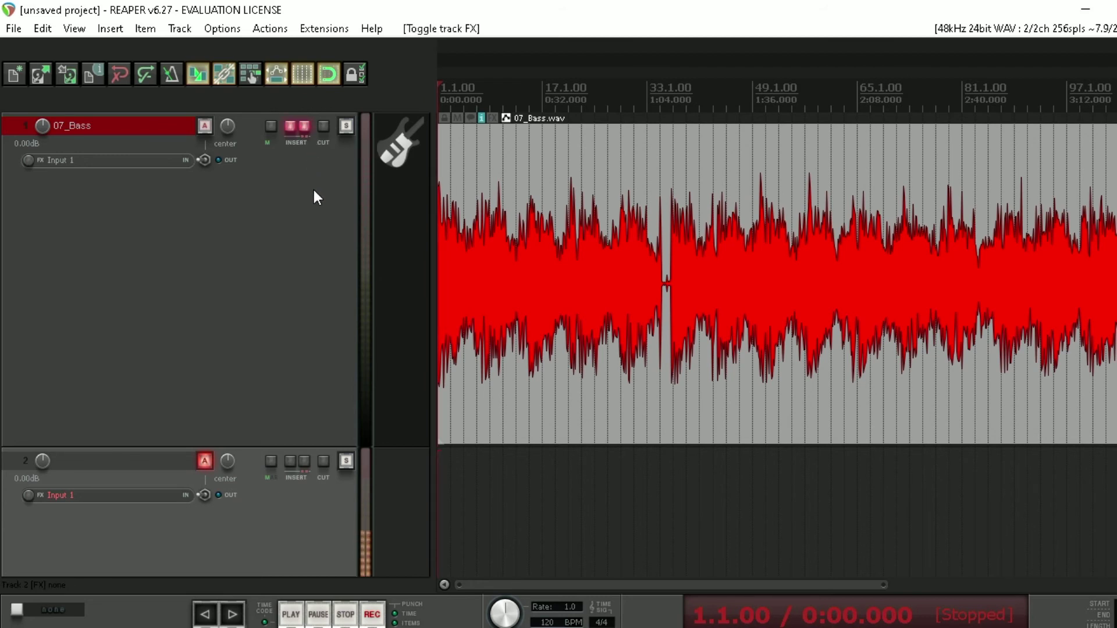
key(space)
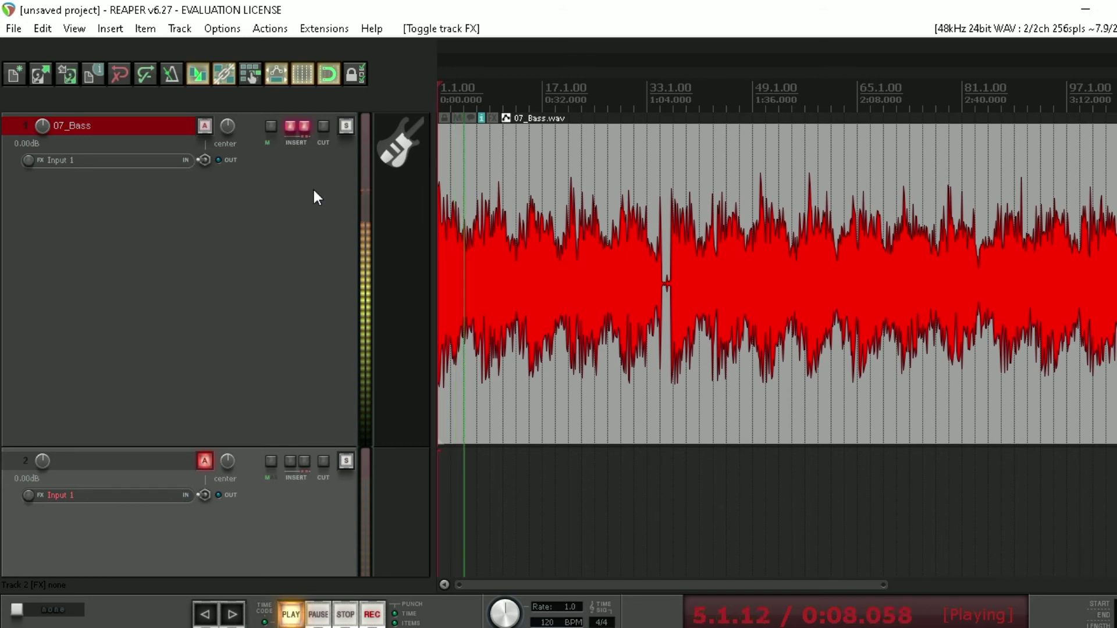
key(space)
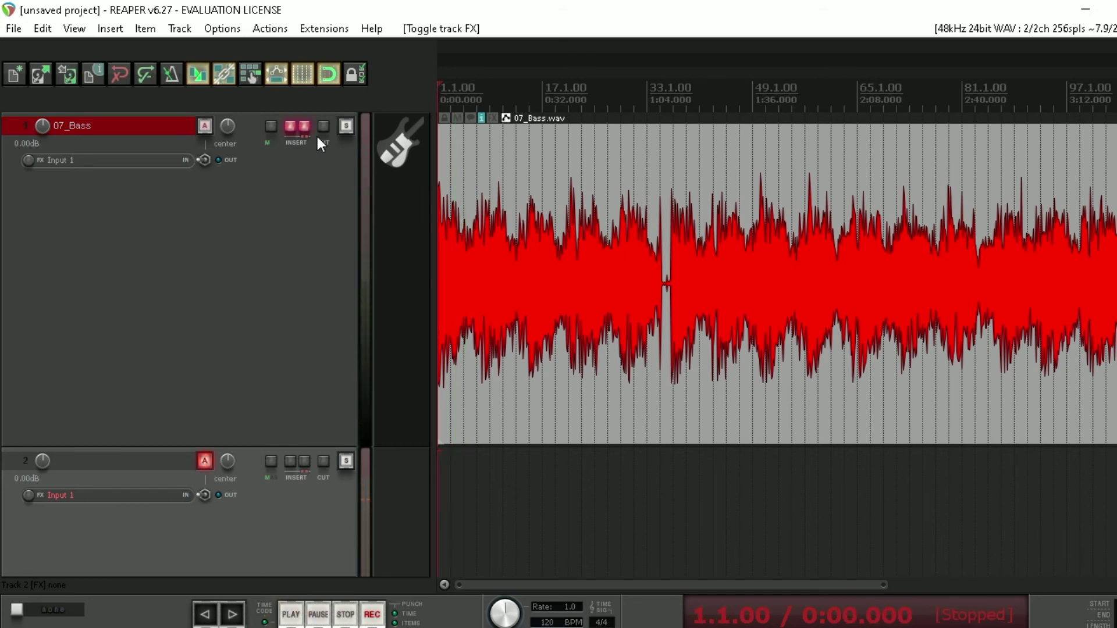
Re-enable the effects on the 07_Bass track and listen to the processed sound for comparison.
click(305, 126)
key(space)
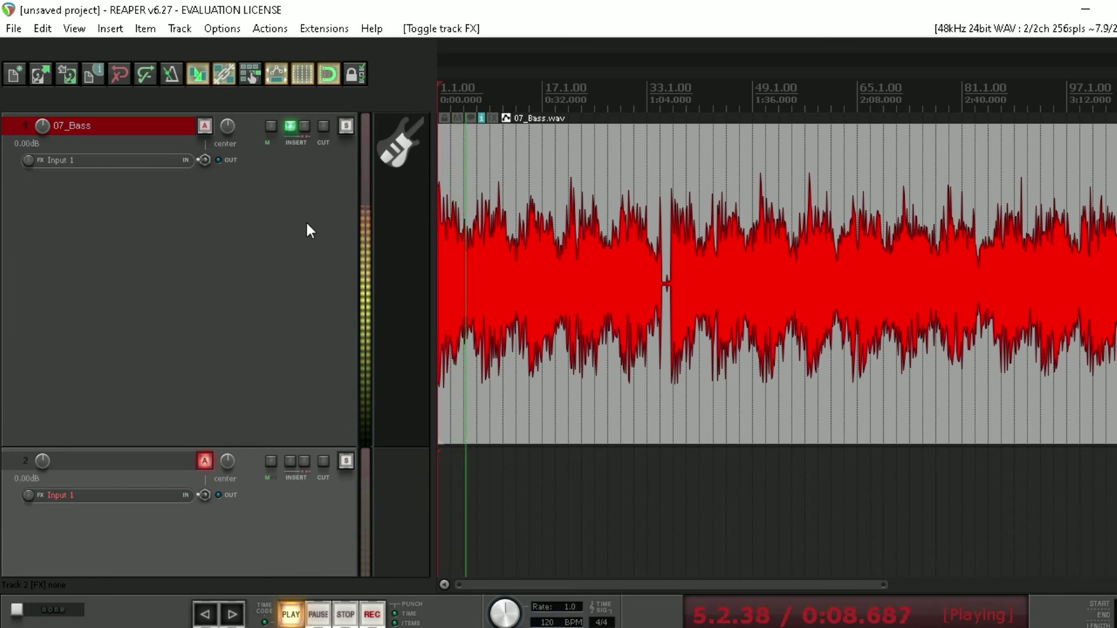
key(space)
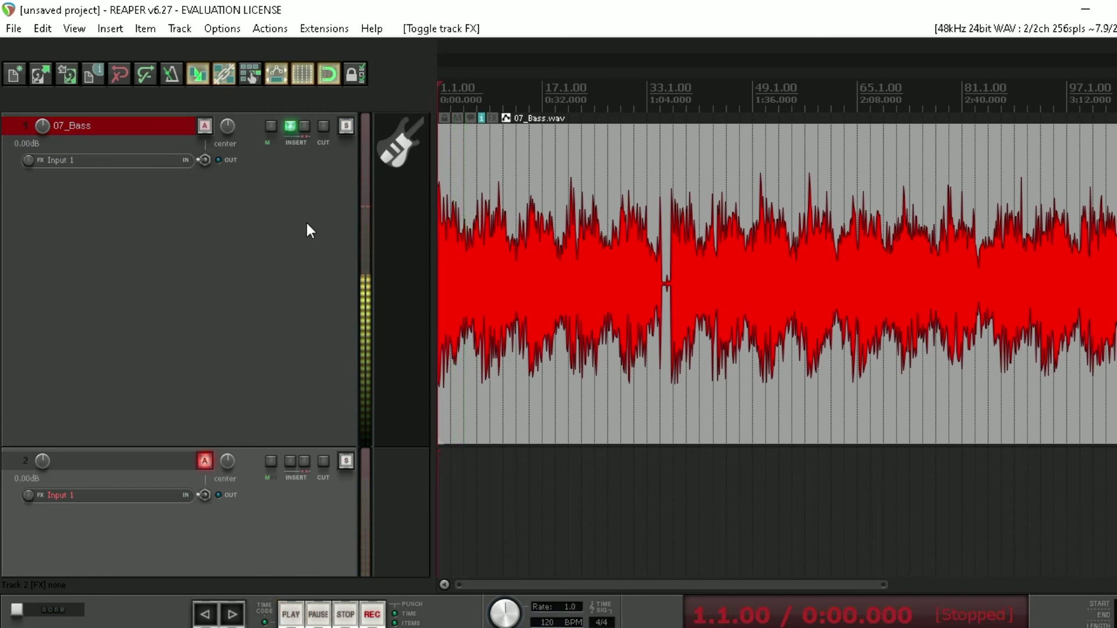
Reopen the 07_Bass effects chain and add a third ReaEQ to it.
click(292, 126)
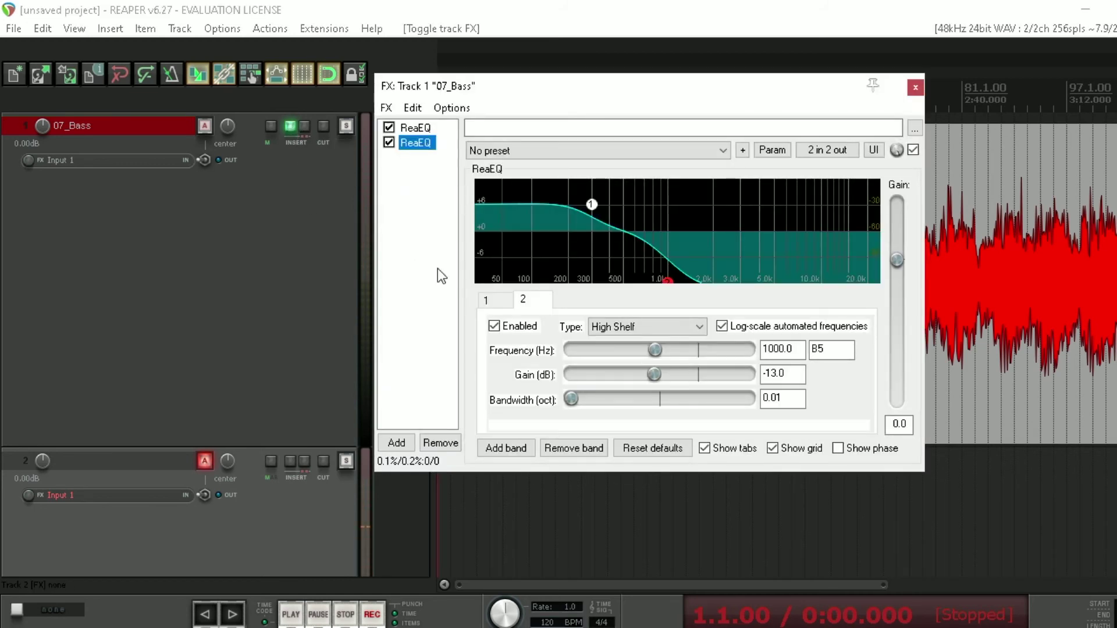
click(412, 442)
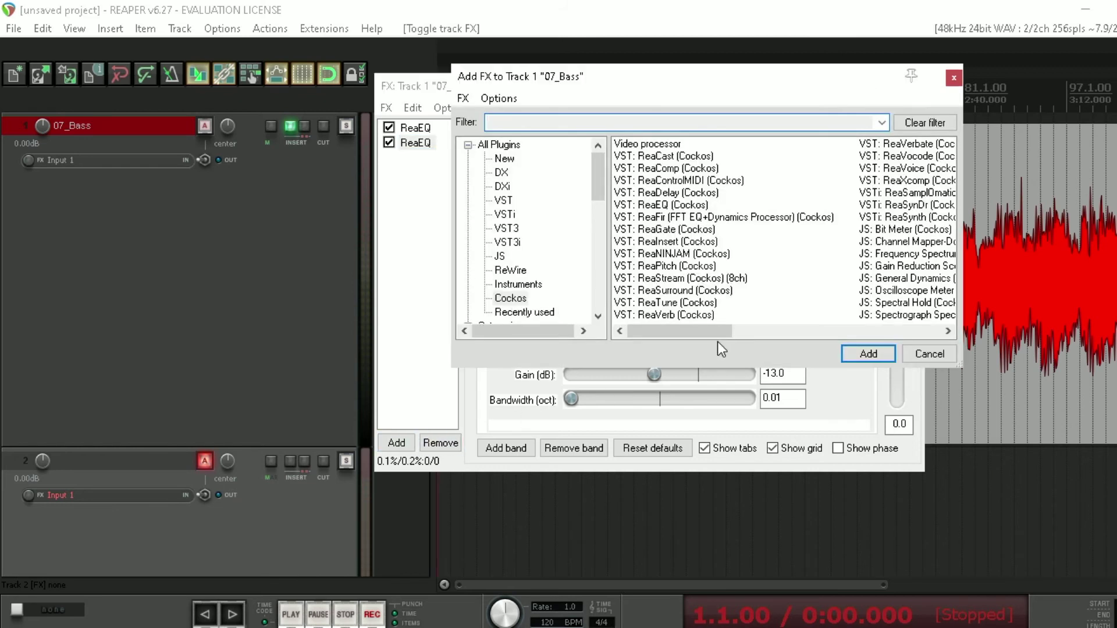
double_click(690, 205)
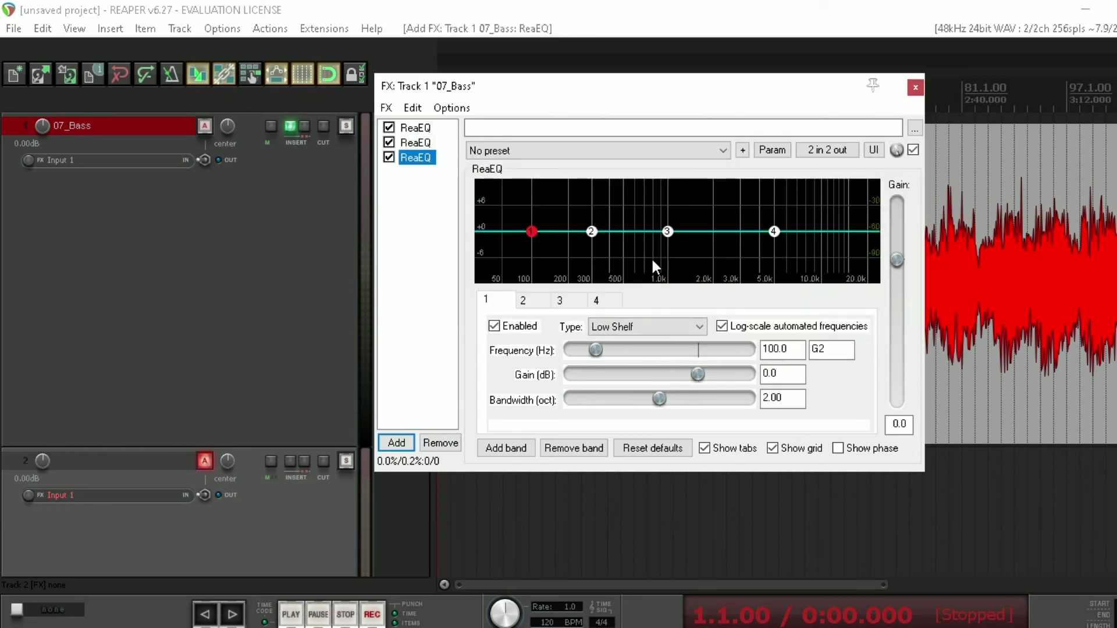
Remove the low shelf, 1000 Hz and high shelf bands from the third ReaEQ, keeping only the 300 Hz band.
click(591, 231)
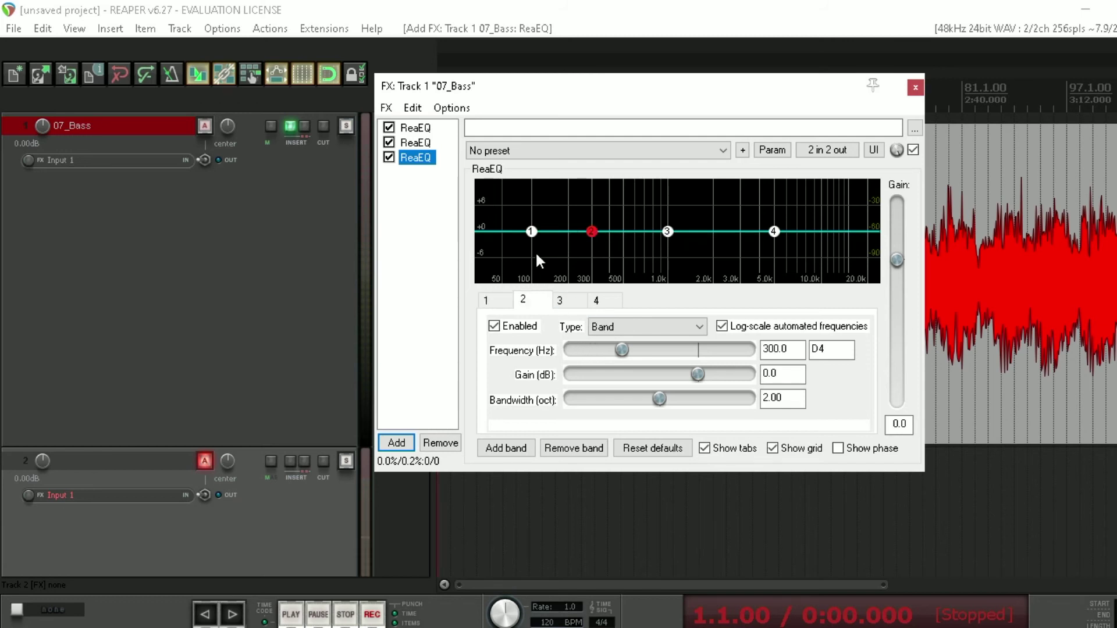
click(531, 231)
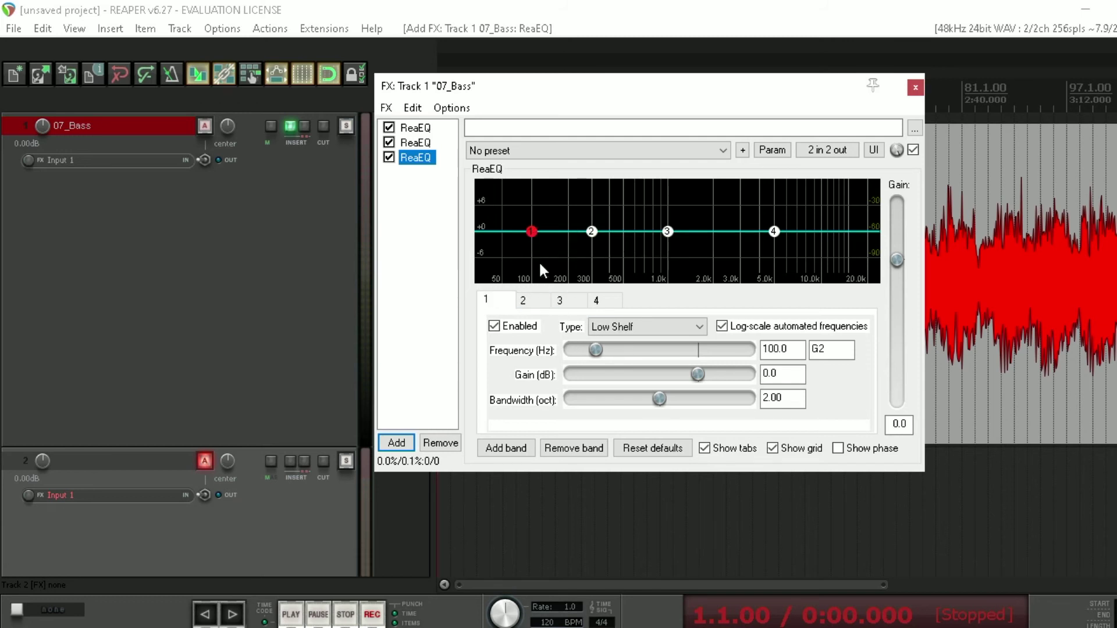
click(577, 448)
mouse_move(668, 237)
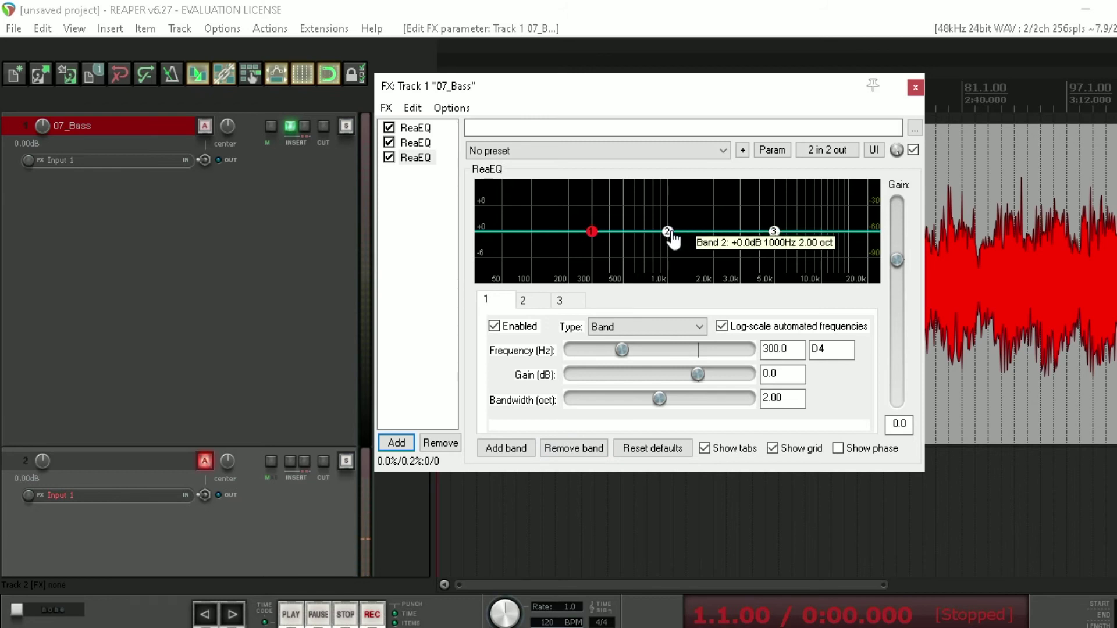
click(531, 300)
click(583, 447)
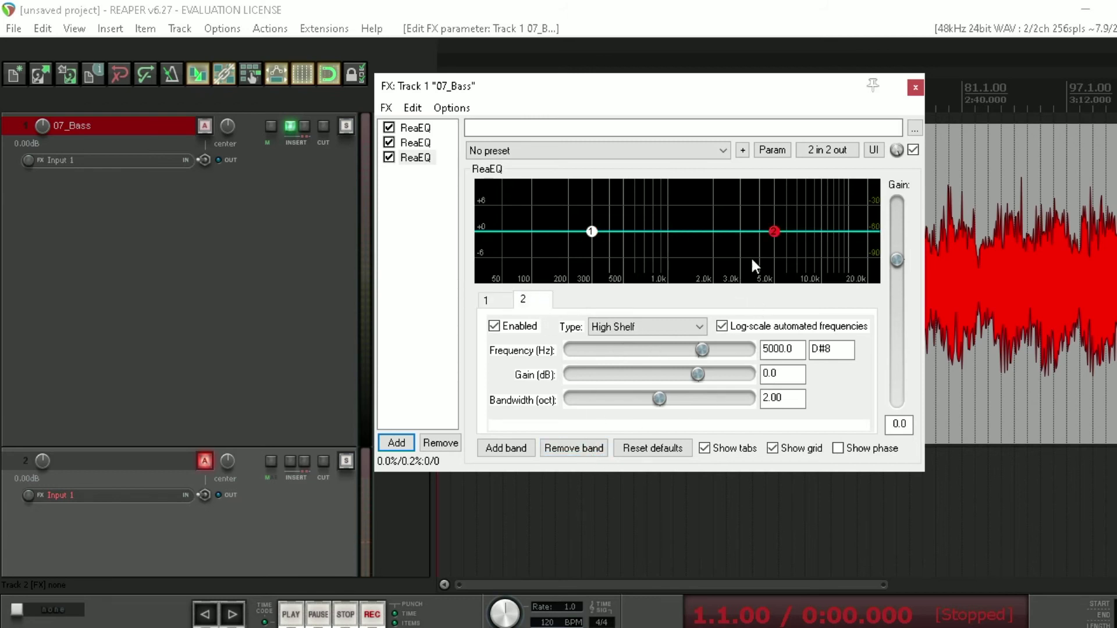
click(576, 447)
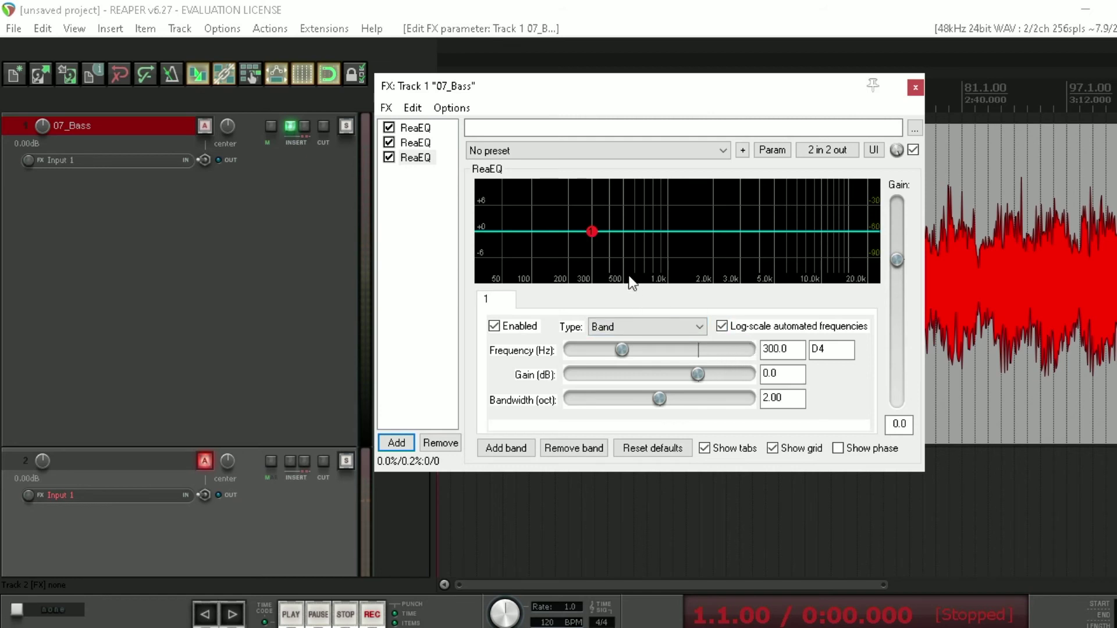
Configure the remaining band as a narrow cut at 200 Hz, with 0.01 oct bandwidth and about -10.3 dB gain.
click(788, 349)
key(BackSpace)
key(BackSpace)
key(BackSpace)
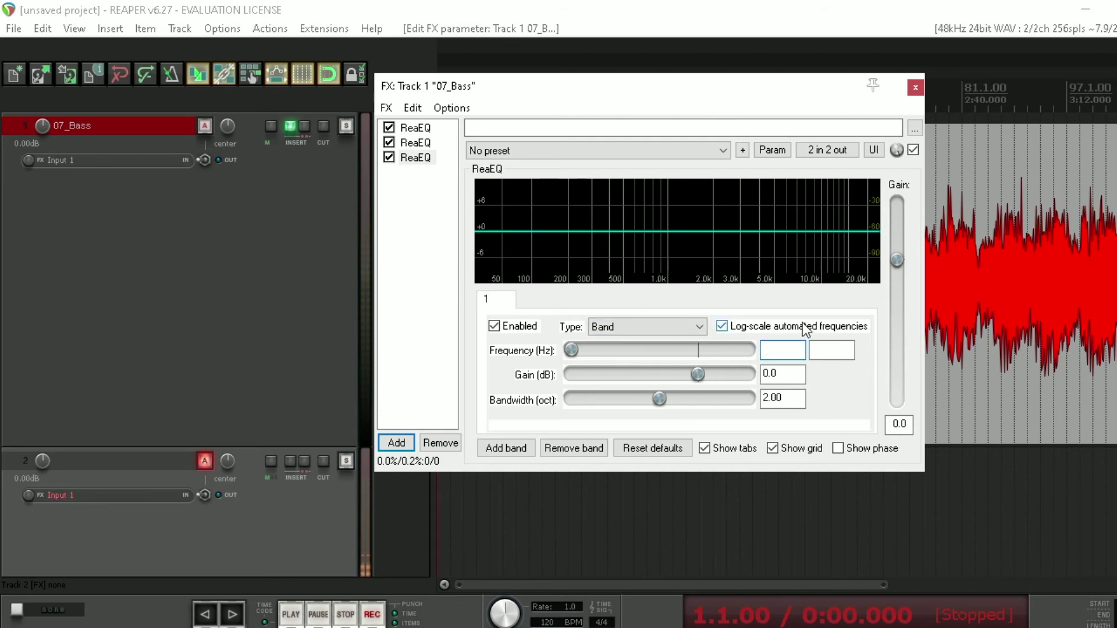
text(200)
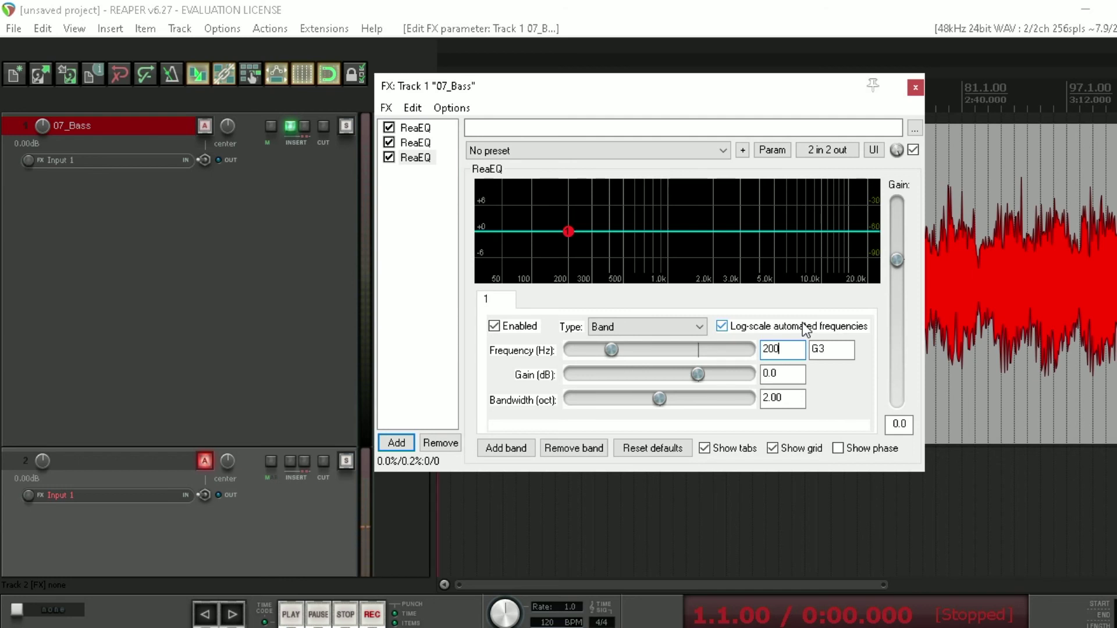
drag(660, 398, 571, 400)
drag(703, 378, 668, 385)
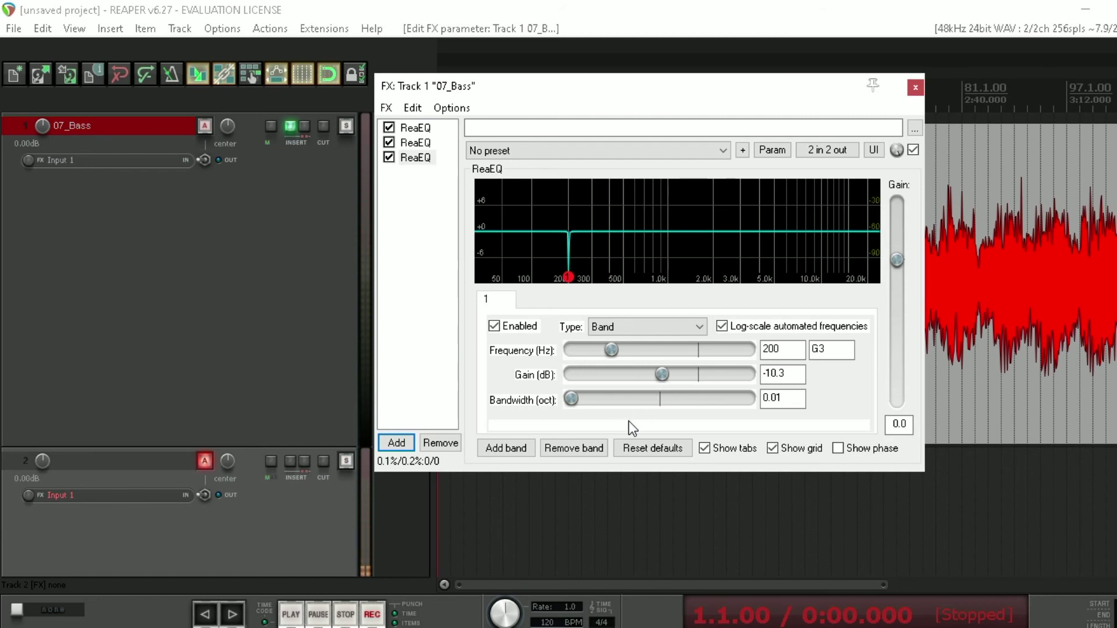
Listen to the bass track with the narrow 200 Hz cut applied, then stop playback.
key(space)
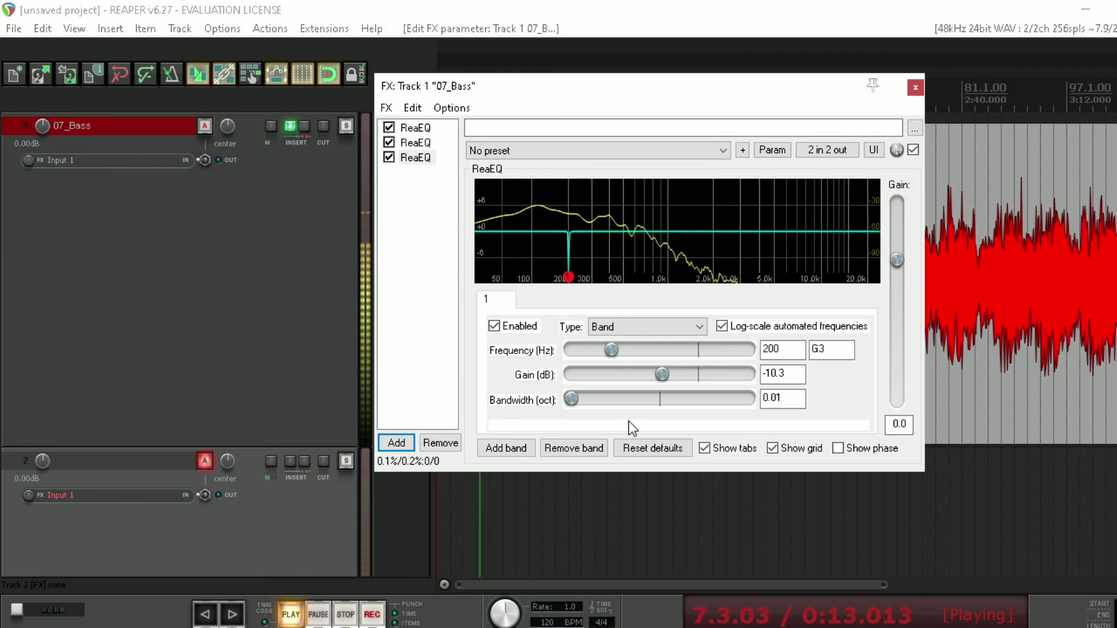
key(space)
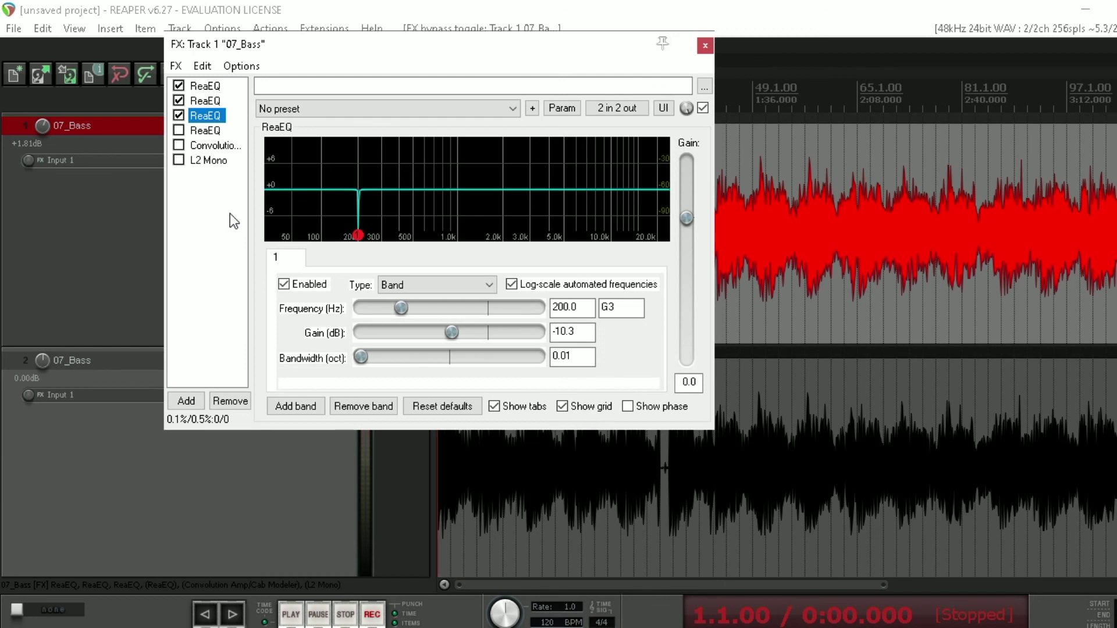
Enable the fourth ReaEQ, the Convolution Amp/Cab Modeler and L2 Mono on the first 07_Bass track, and close its effects chain.
click(205, 131)
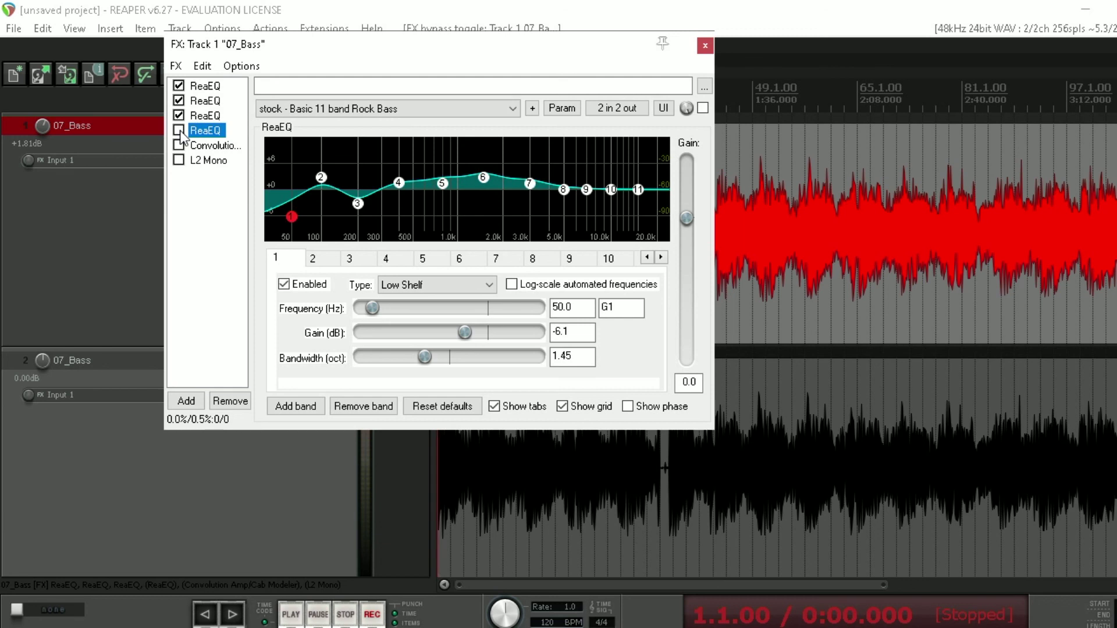
click(178, 130)
click(201, 145)
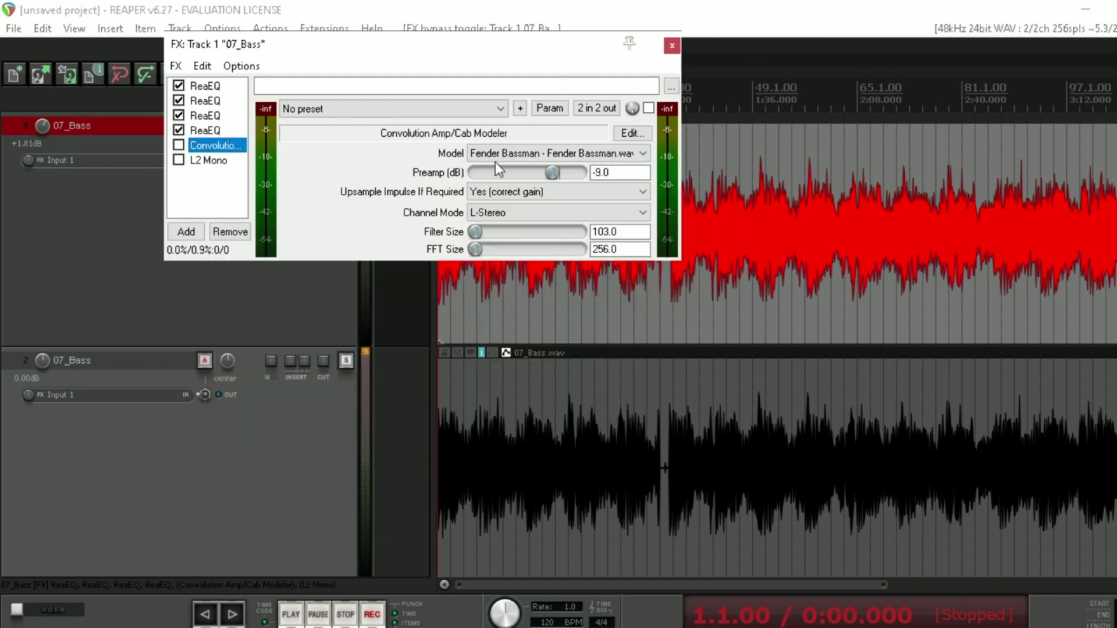
click(181, 146)
click(181, 161)
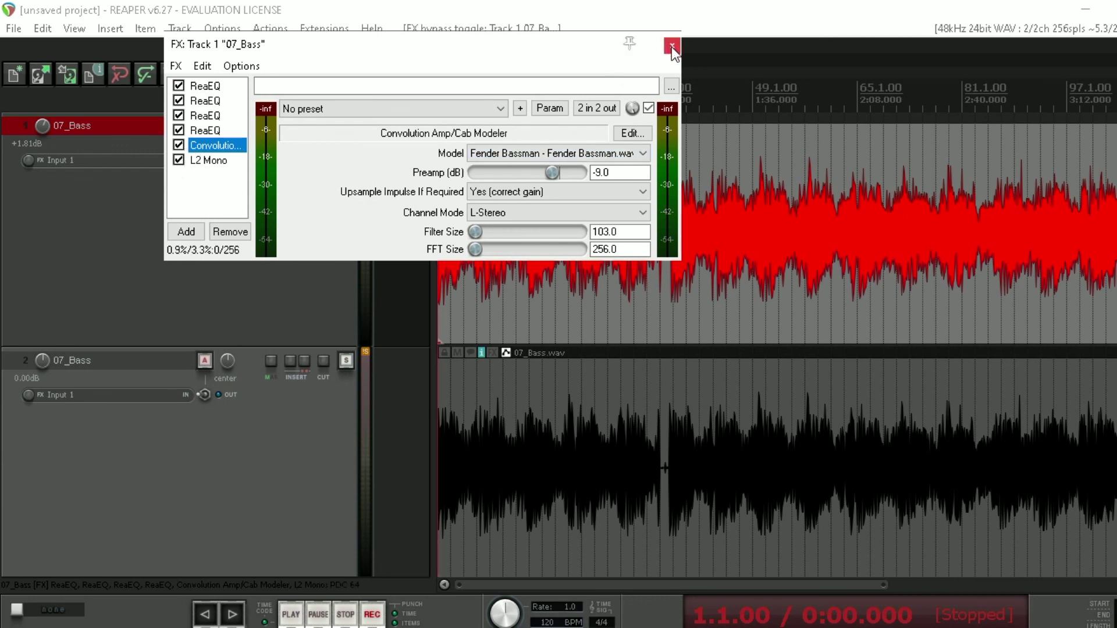
click(672, 45)
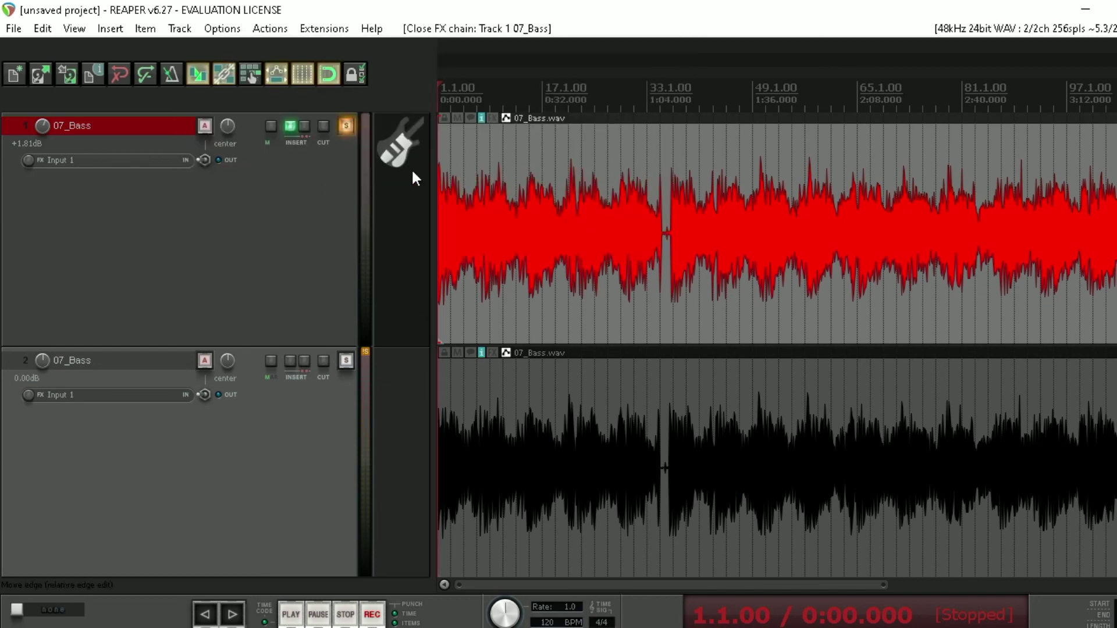
Solo the unprocessed second 07_Bass track instead of the first, and play the project to compare the dry and processed bass.
click(346, 360)
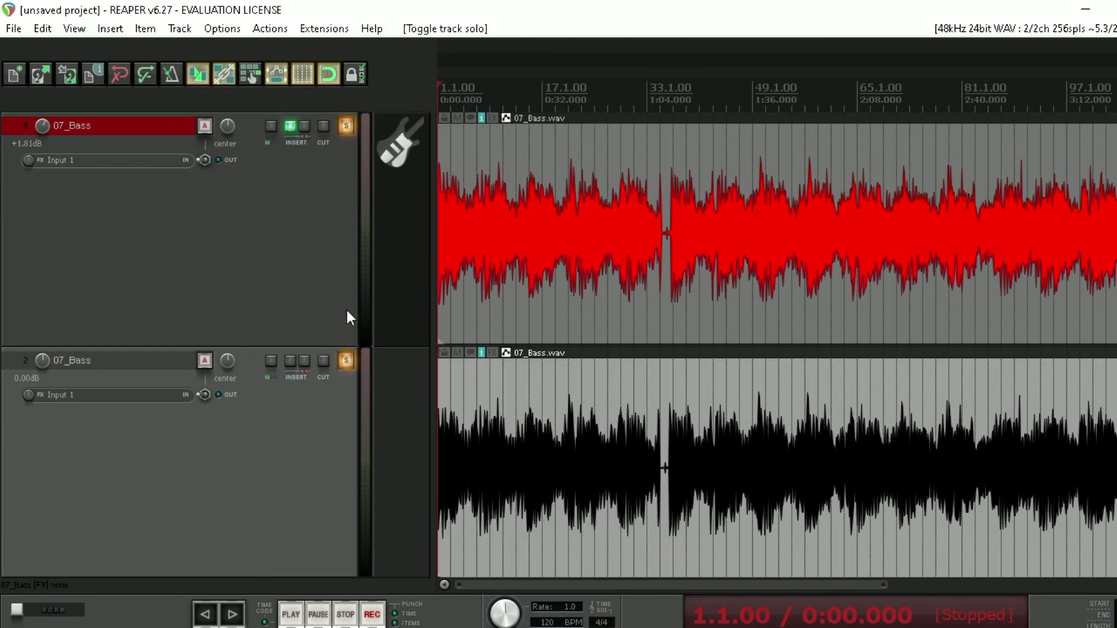
click(349, 128)
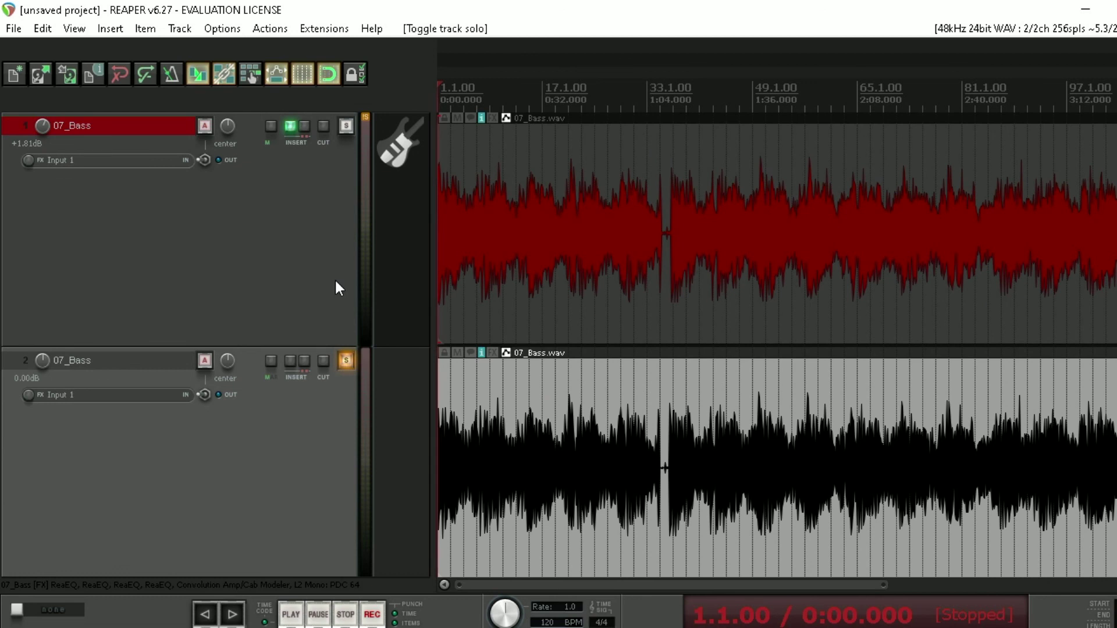
key(space)
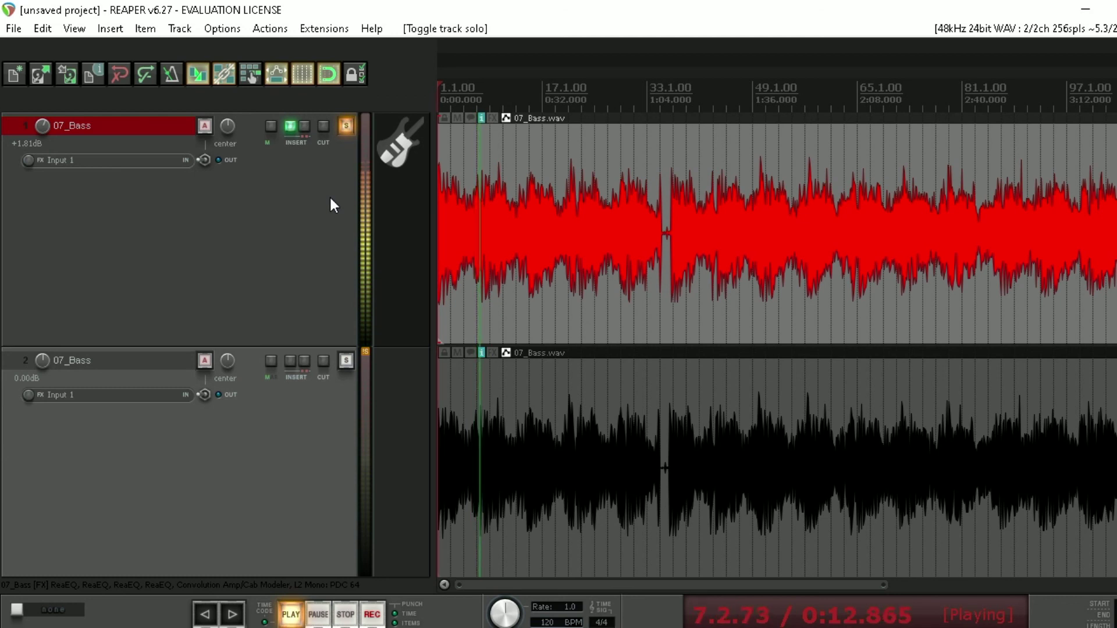
key(space)
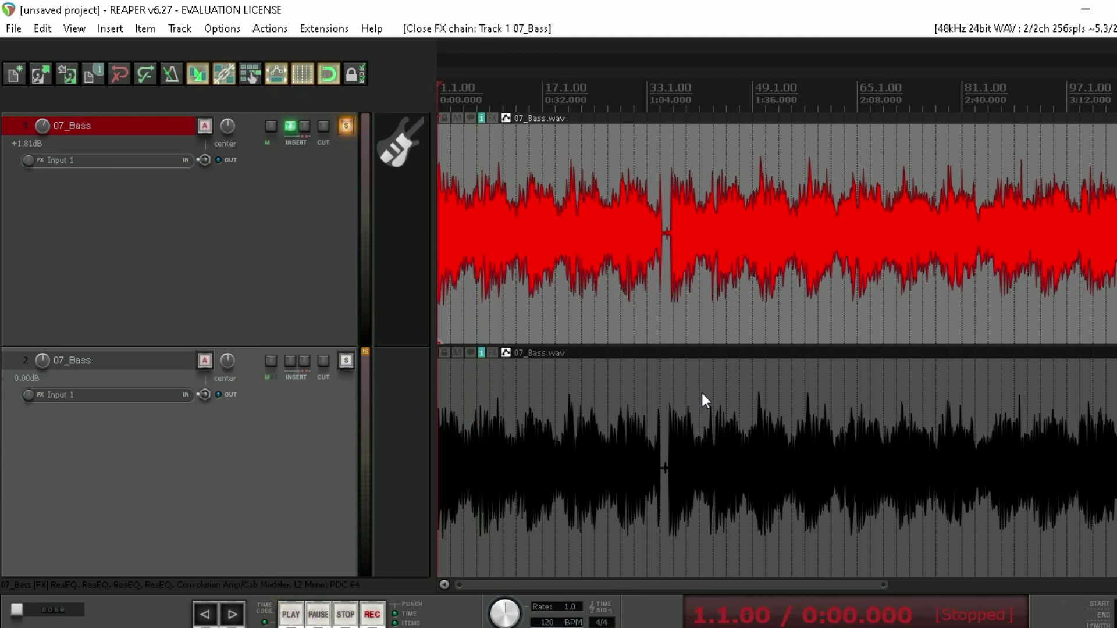